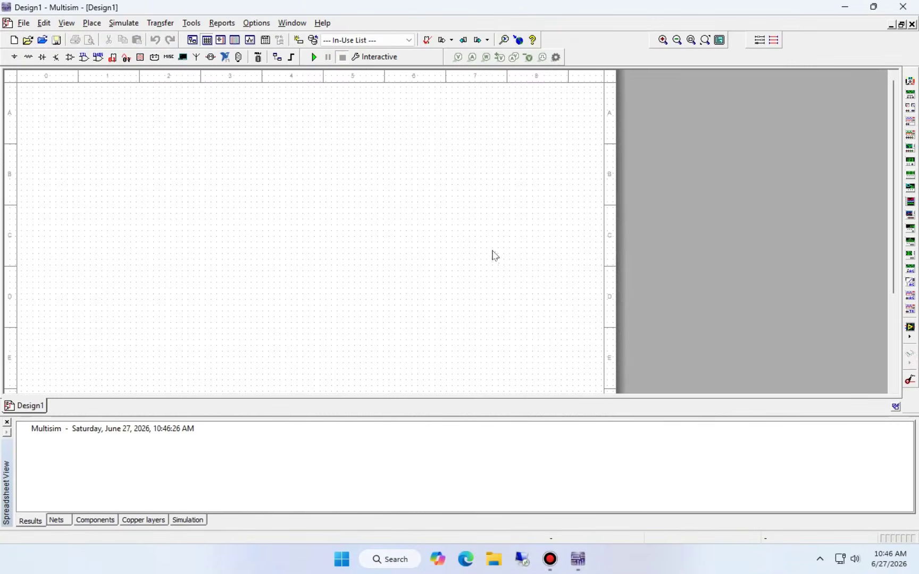
Step: View the About Multisim information from the Help menu, then close it
click(328, 25)
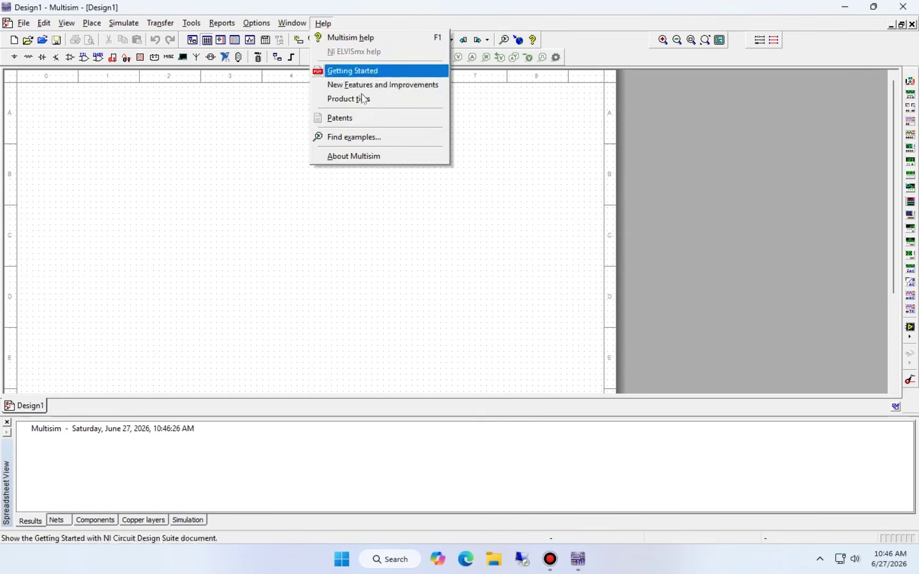
click(376, 157)
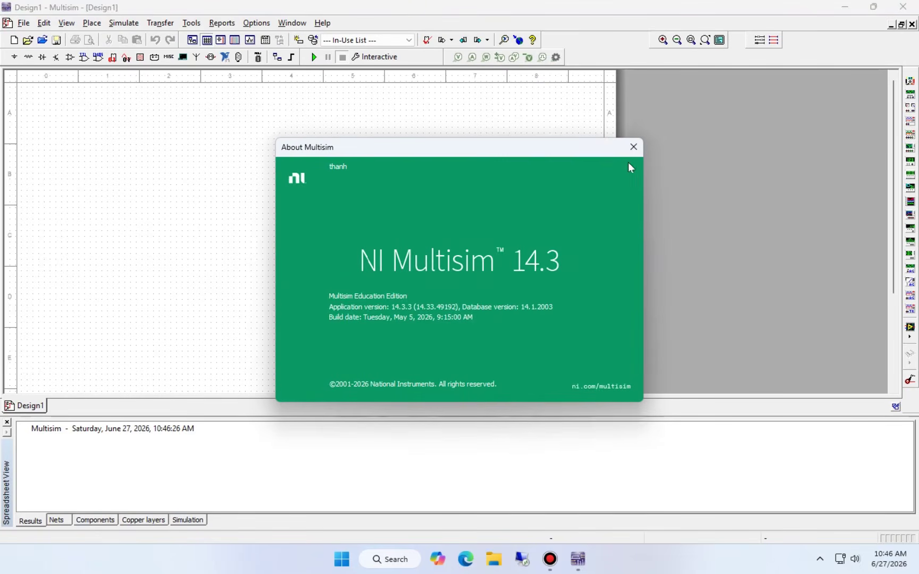
click(634, 146)
Step: Place 7400N NAND gate sections U1A and U2B on the schematic, then close the chooser
click(85, 59)
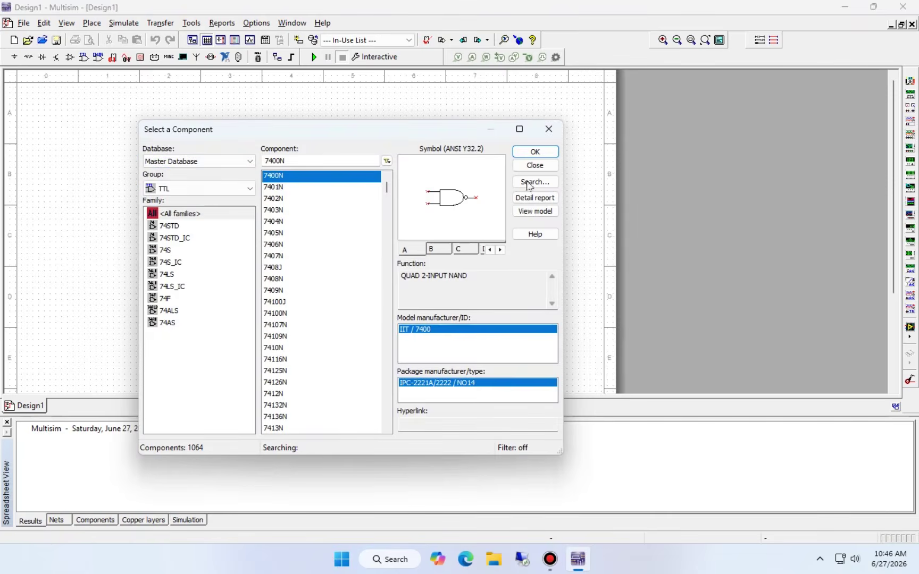
click(534, 152)
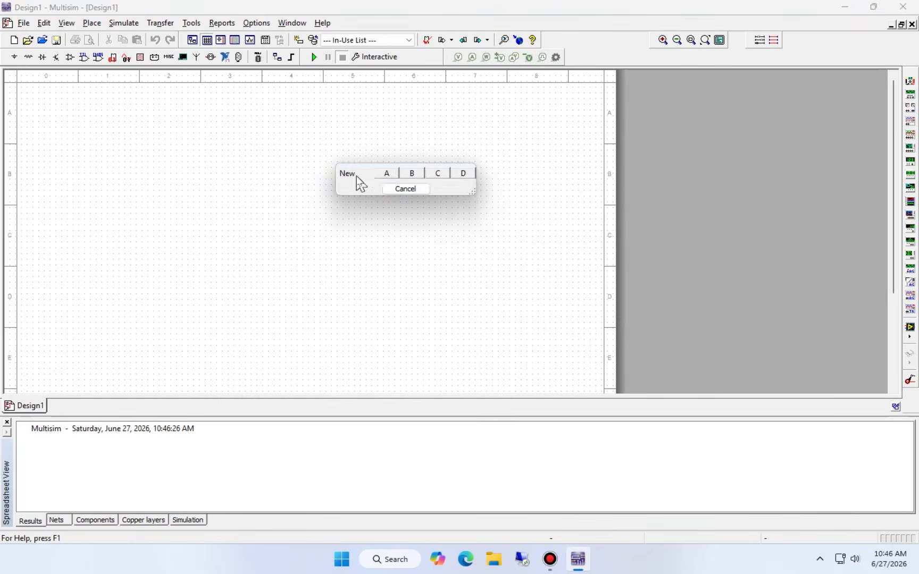
click(392, 175)
click(264, 202)
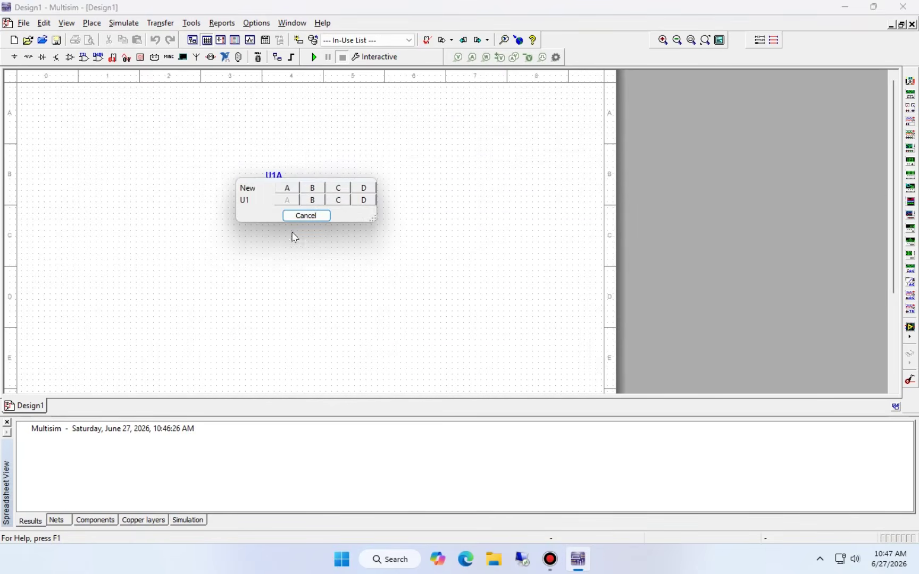
drag(263, 189, 344, 214)
click(406, 221)
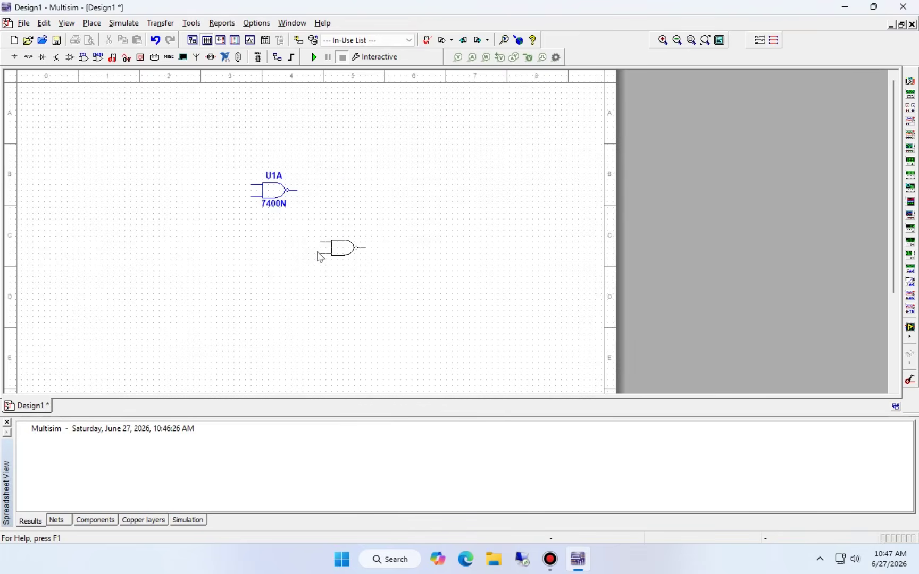
click(265, 249)
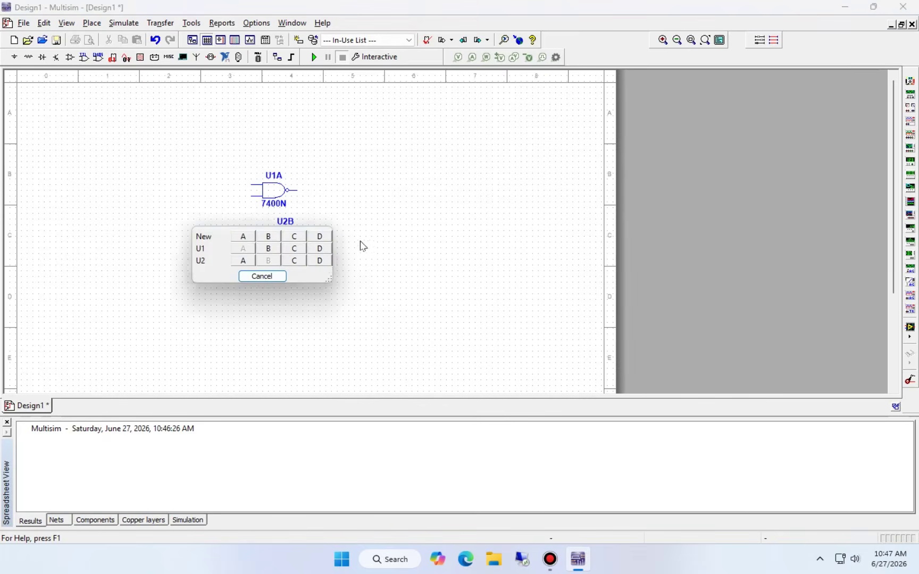
click(286, 279)
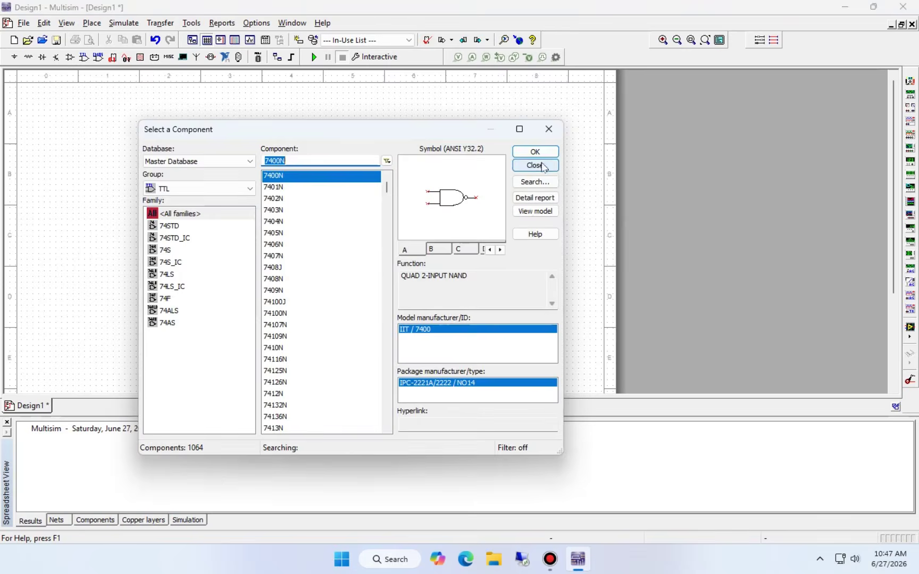
click(543, 167)
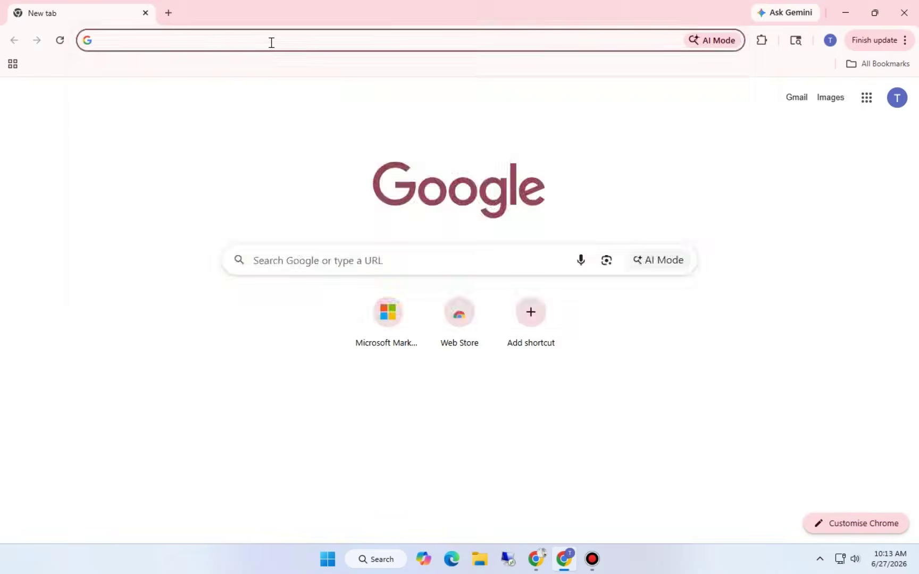
Step: Search Google for 'ni multisim download' and open NI's Multisim Download result
text(ni )
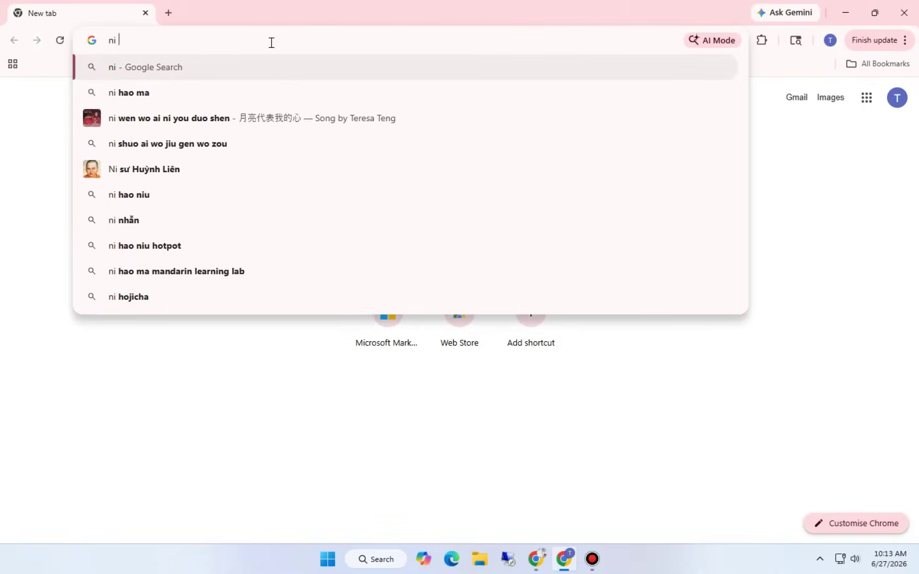
text(mu)
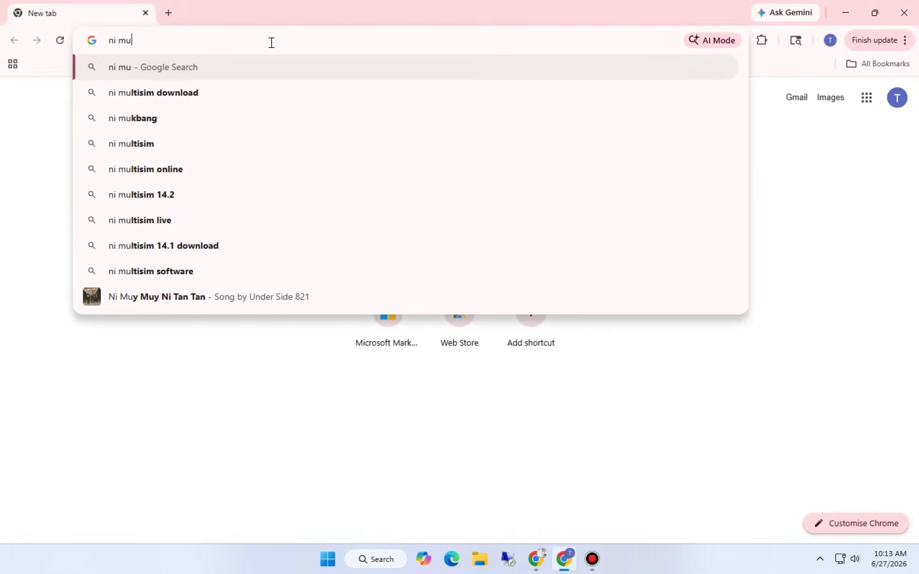
text(lti)
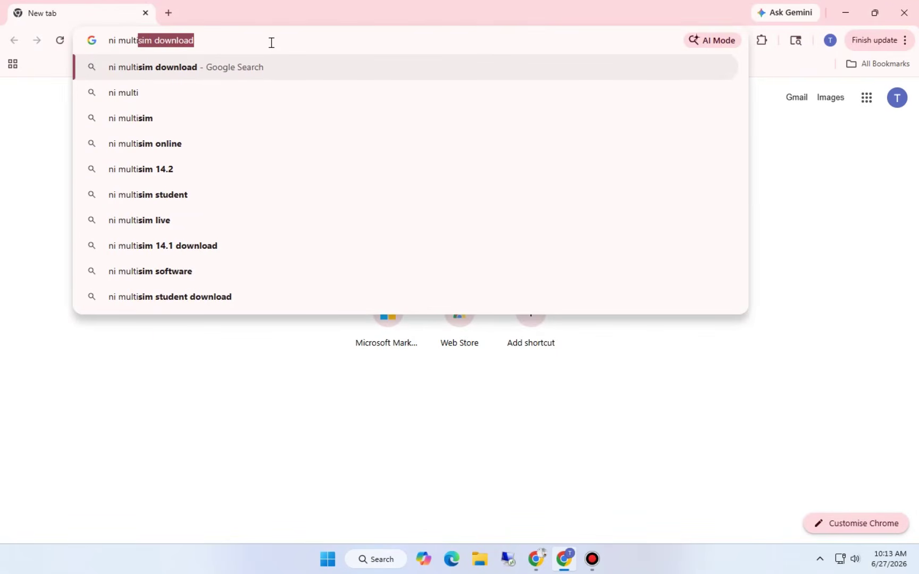
text(si)
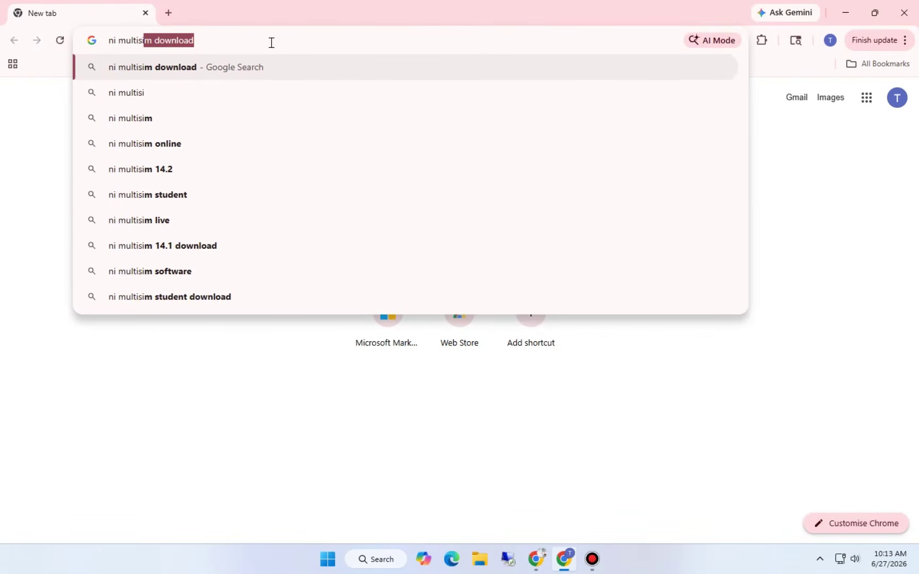
text(m downl)
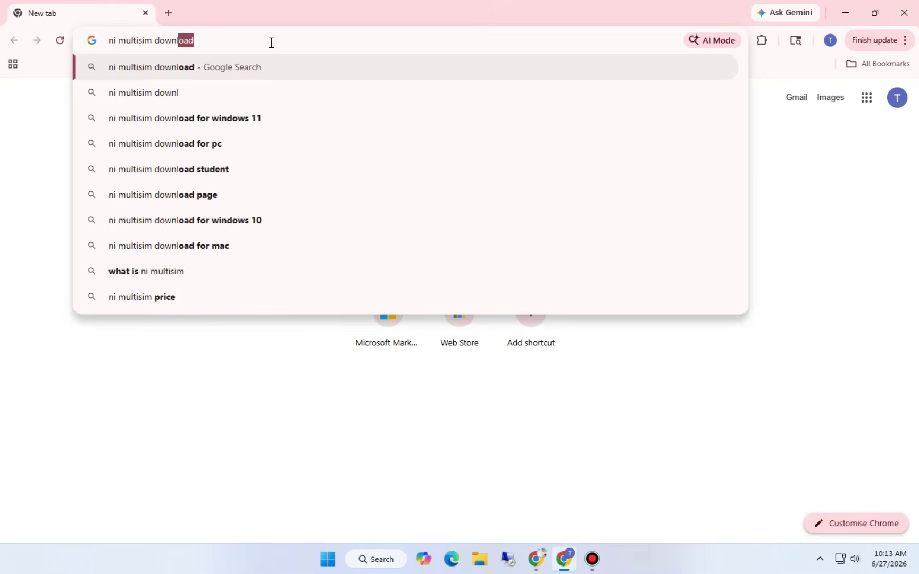
text(oad)
key(Return)
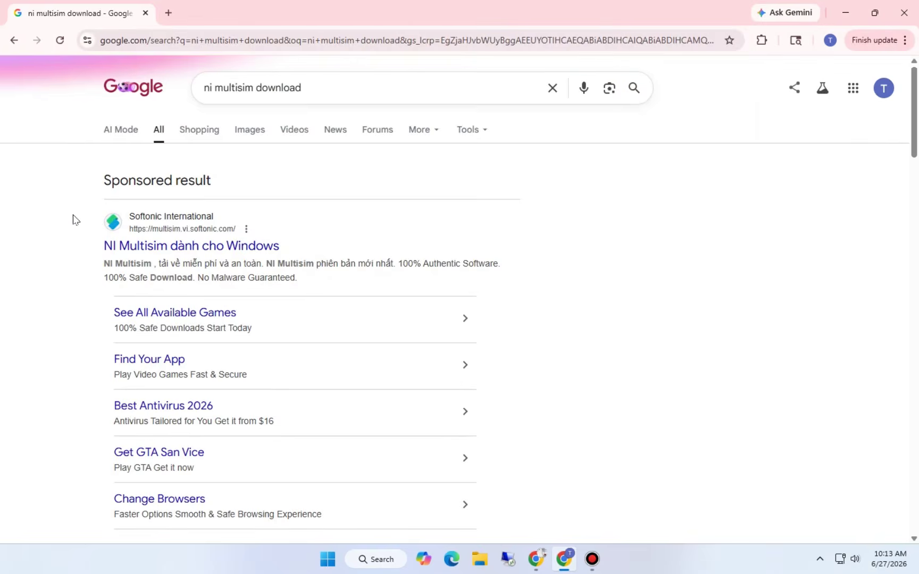
scroll(73, 220, down, 5)
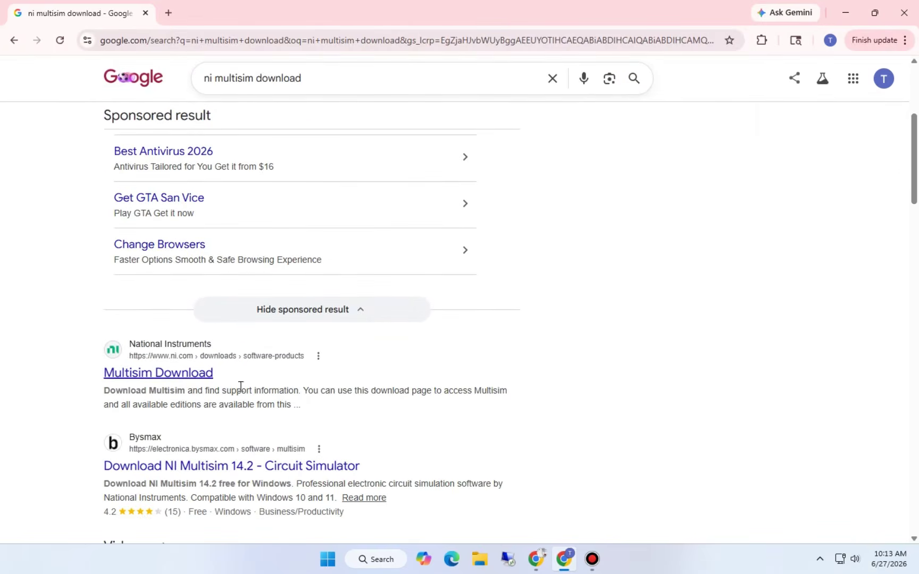
click(176, 379)
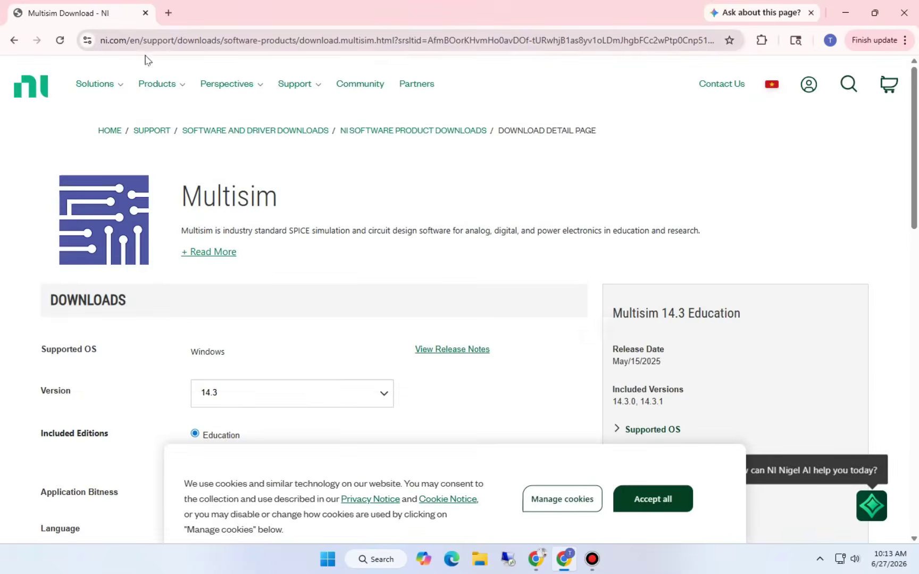
Step: Accept the cookies, keep version 14.3 selected, and choose Log in to download
scroll(552, 299, down, 1)
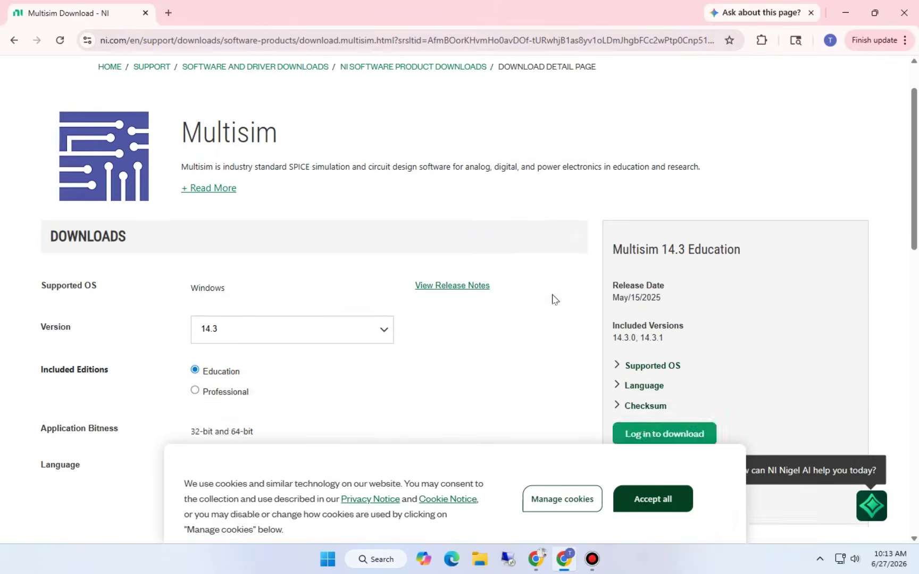
click(662, 510)
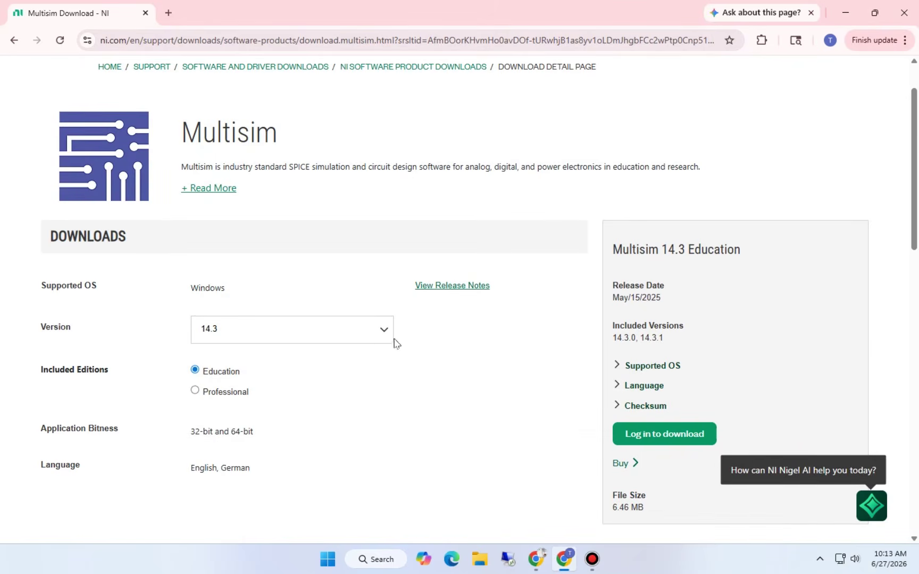
click(364, 338)
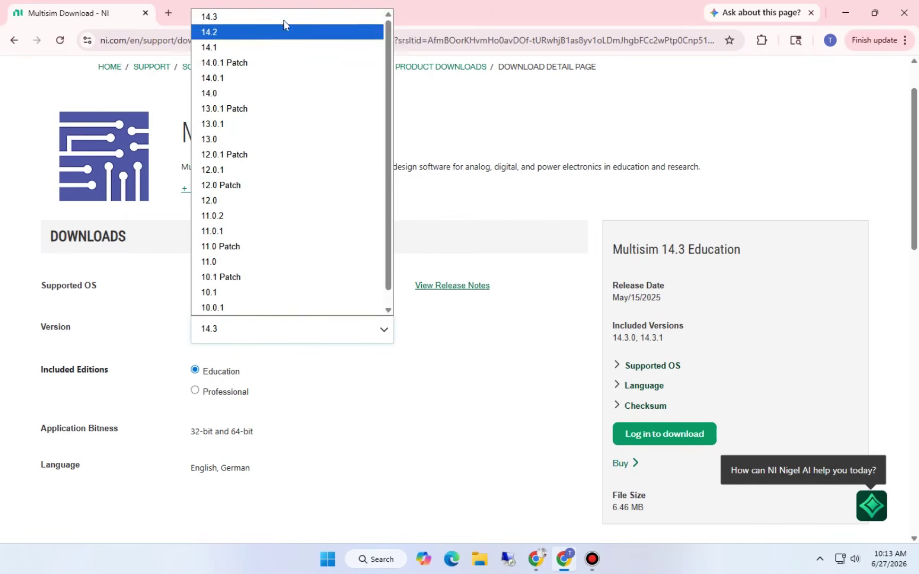
click(285, 19)
scroll(535, 365, down, 1)
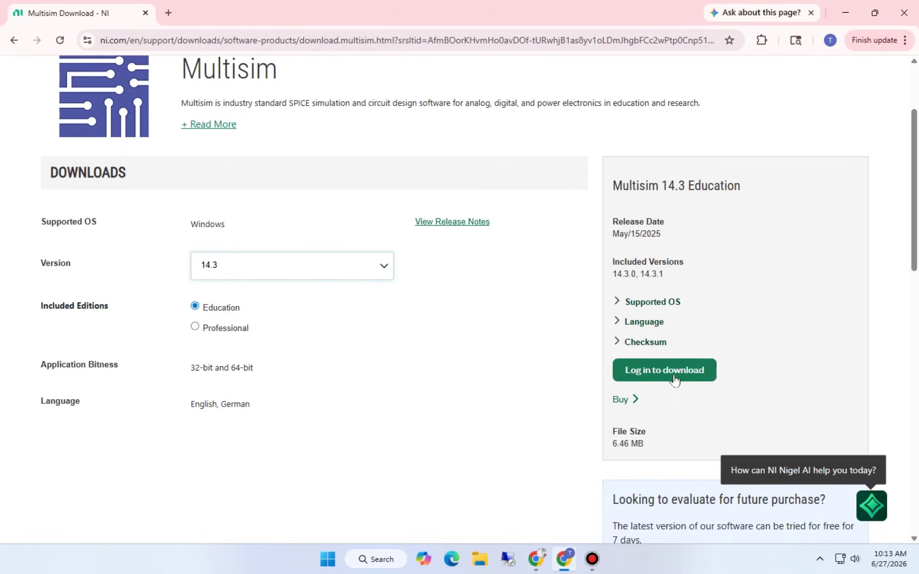
click(673, 369)
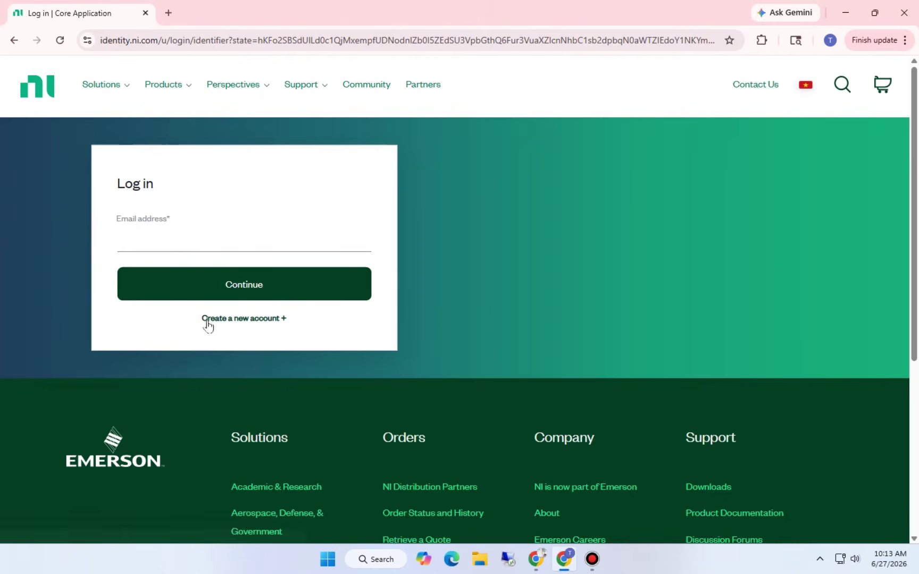
Step: Start a new NI account by entering the account e-mail address
click(265, 321)
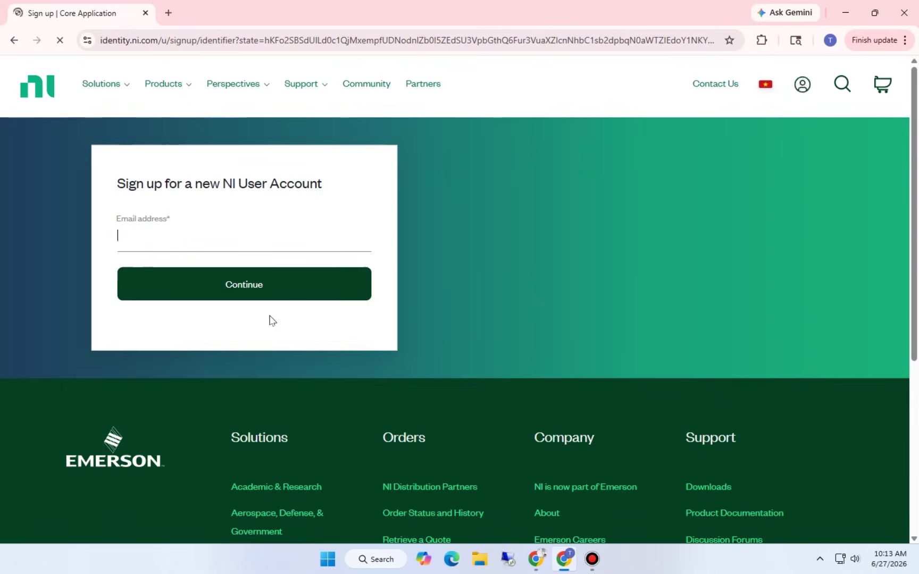
text(nguyen)
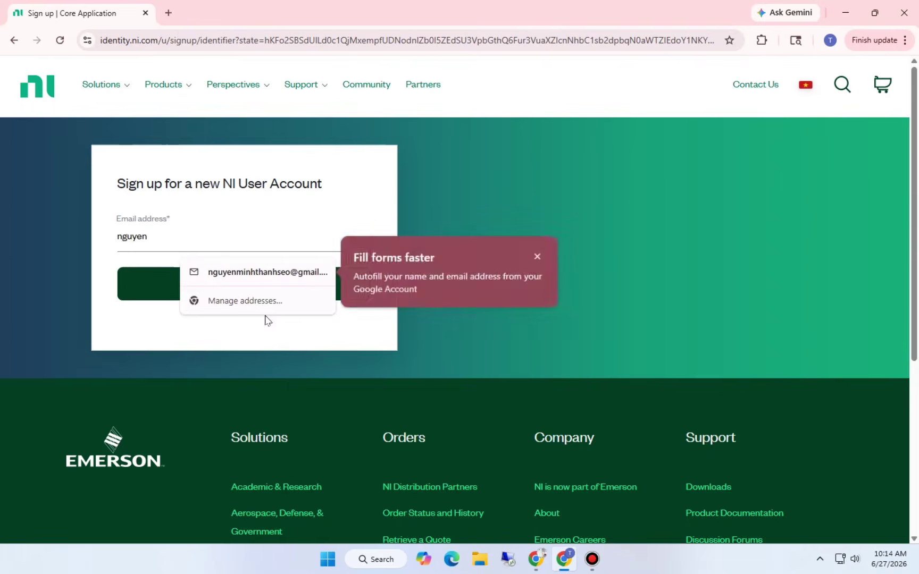
click(240, 271)
click(244, 286)
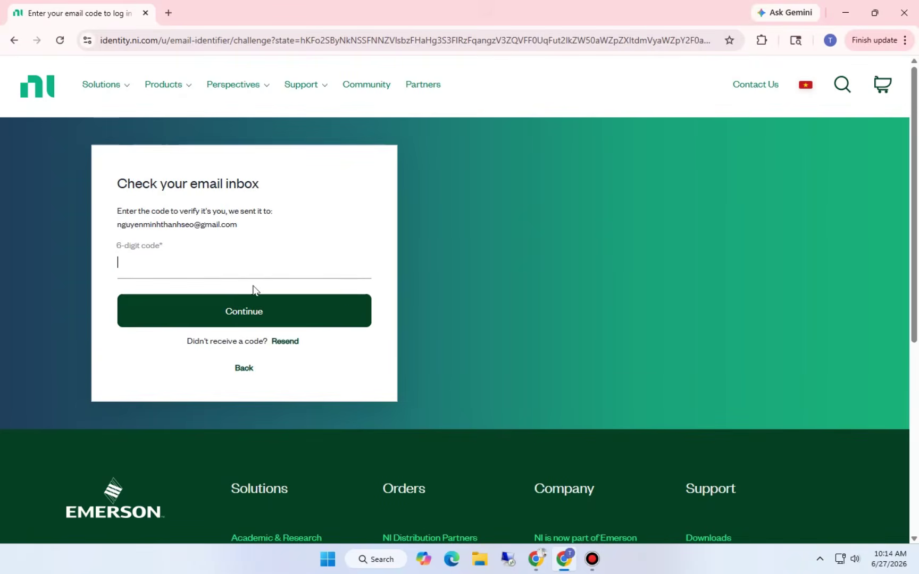
Step: Copy the verification code from NI's Verify Your Email message in Gmail into the code field
click(168, 13)
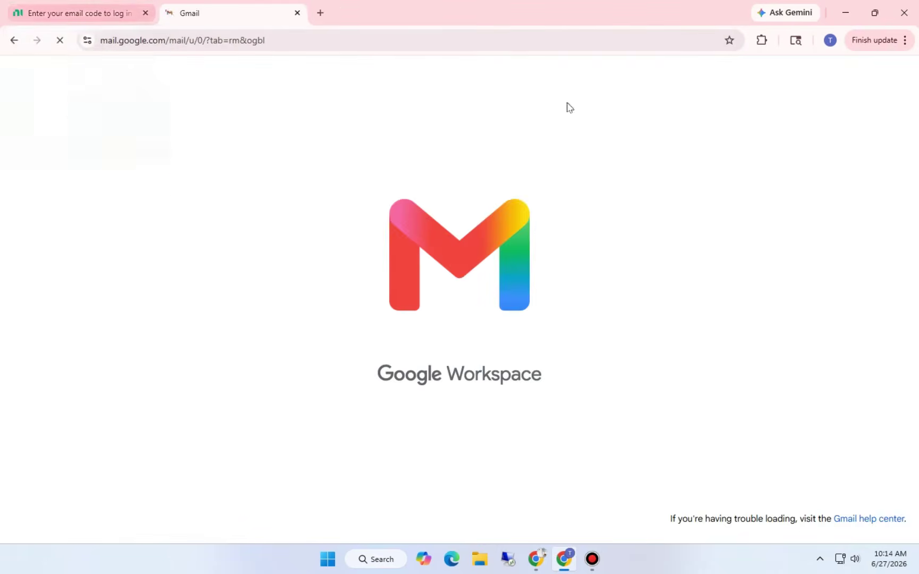
click(414, 176)
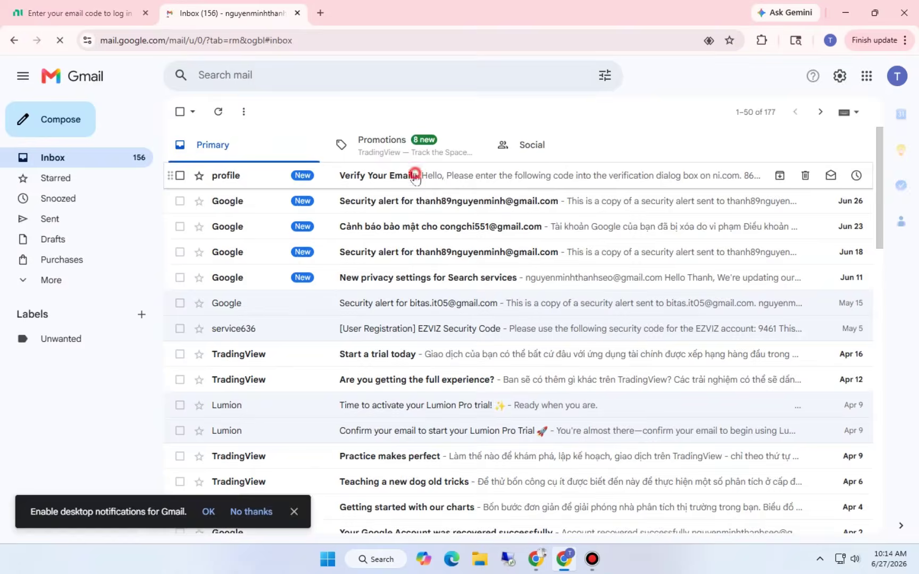
scroll(292, 342, down, 1)
double_click(221, 298)
key(ctrl+c)
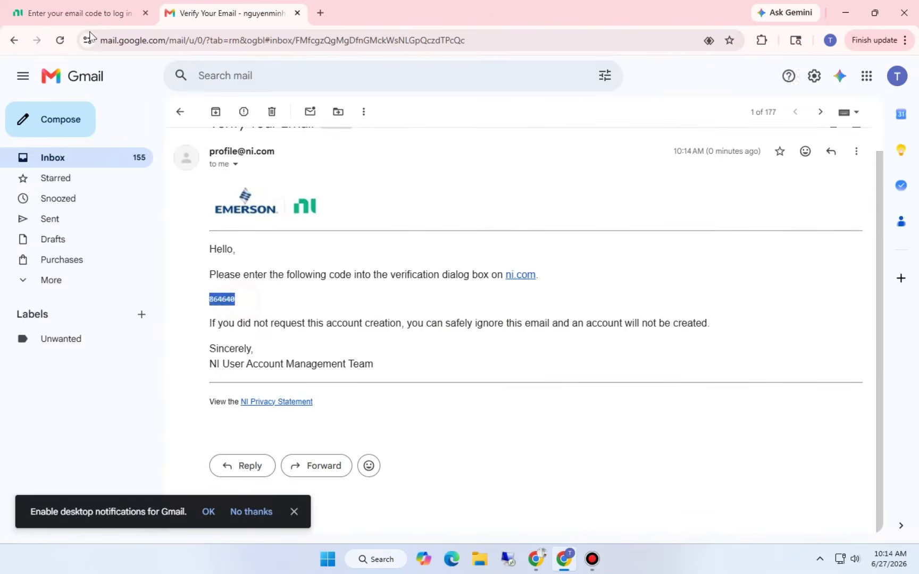
click(85, 12)
click(121, 266)
right_click(138, 272)
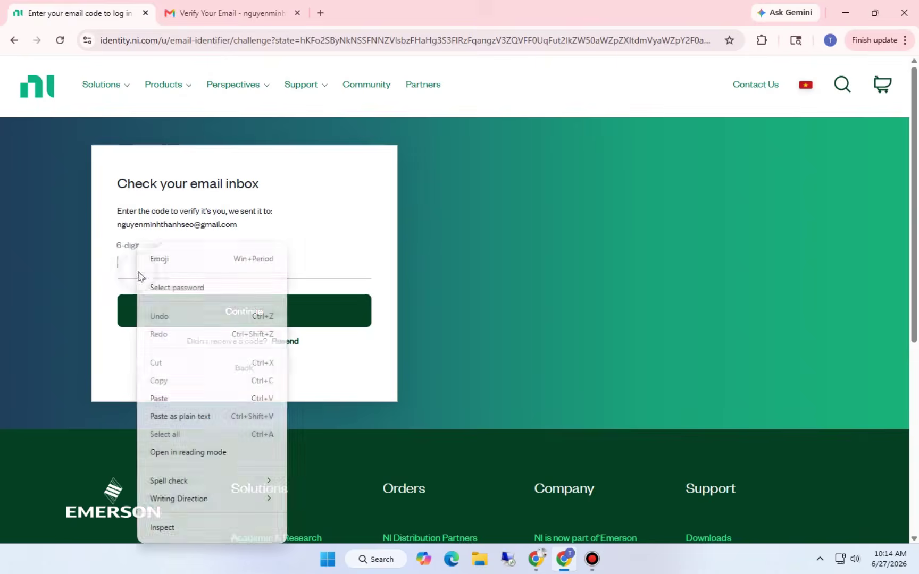
click(178, 398)
Step: Submit the verification code, then enter a first name, last name and custom password
click(244, 318)
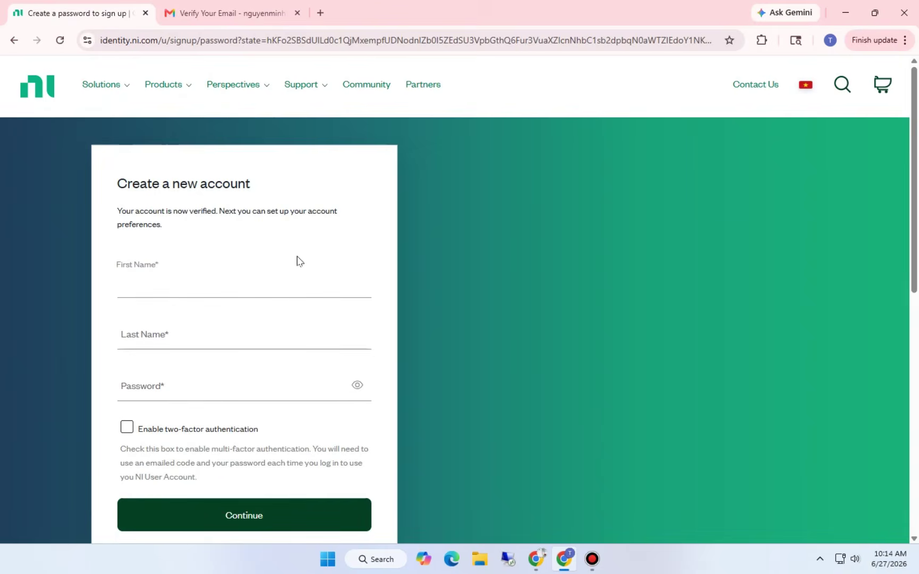
text(Thanh)
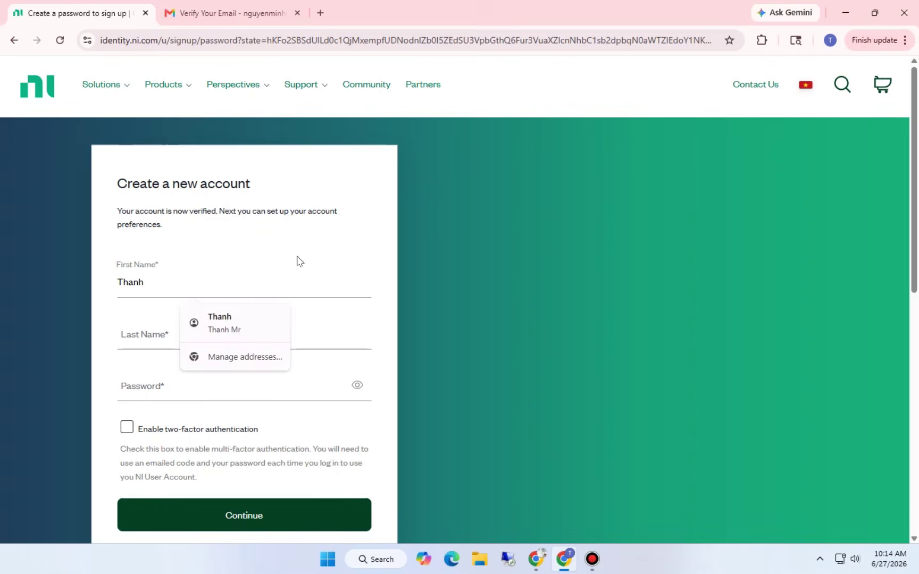
key(Tab)
text(P)
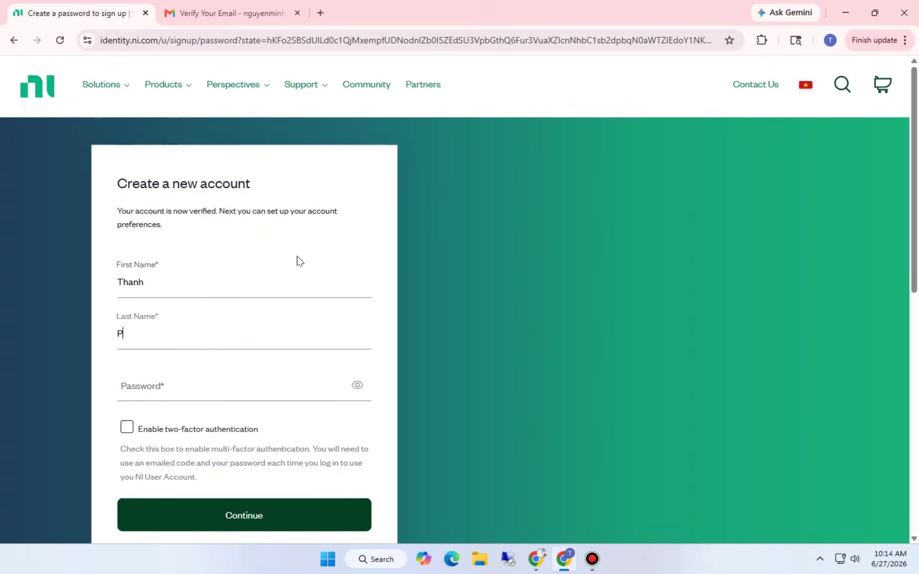
scroll(466, 312, down, 1)
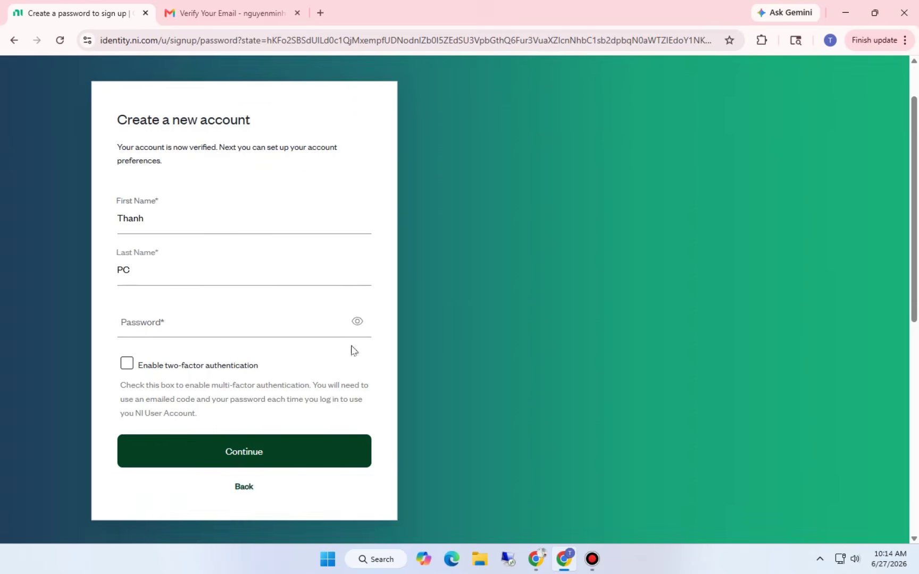
click(195, 324)
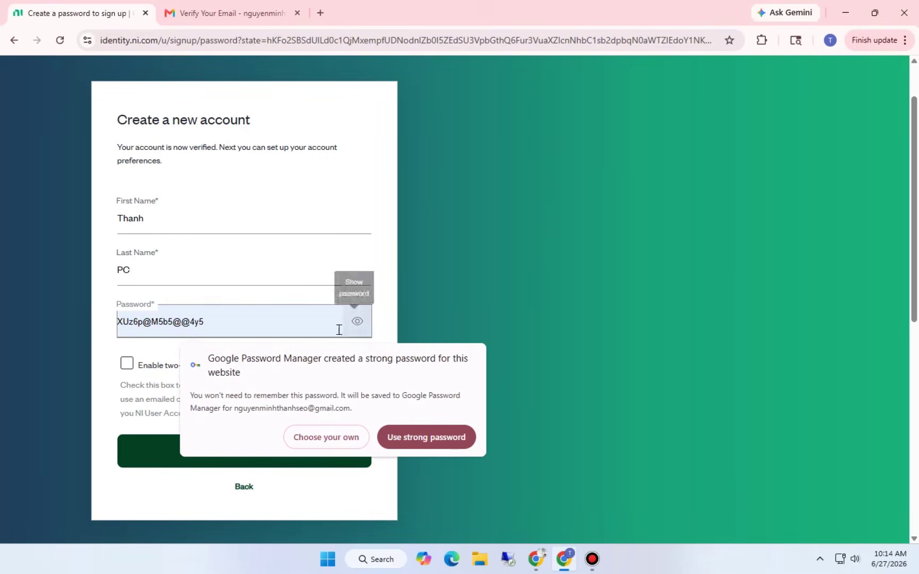
click(349, 436)
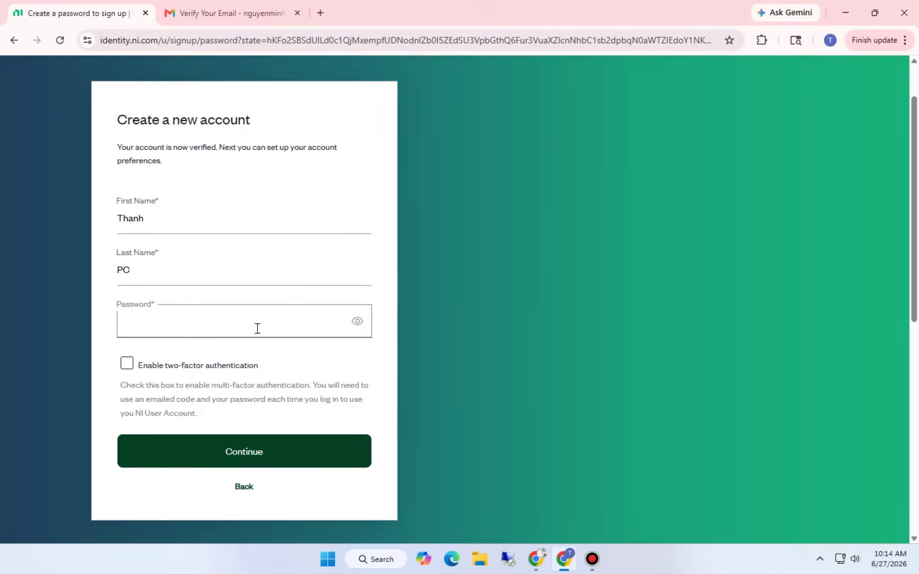
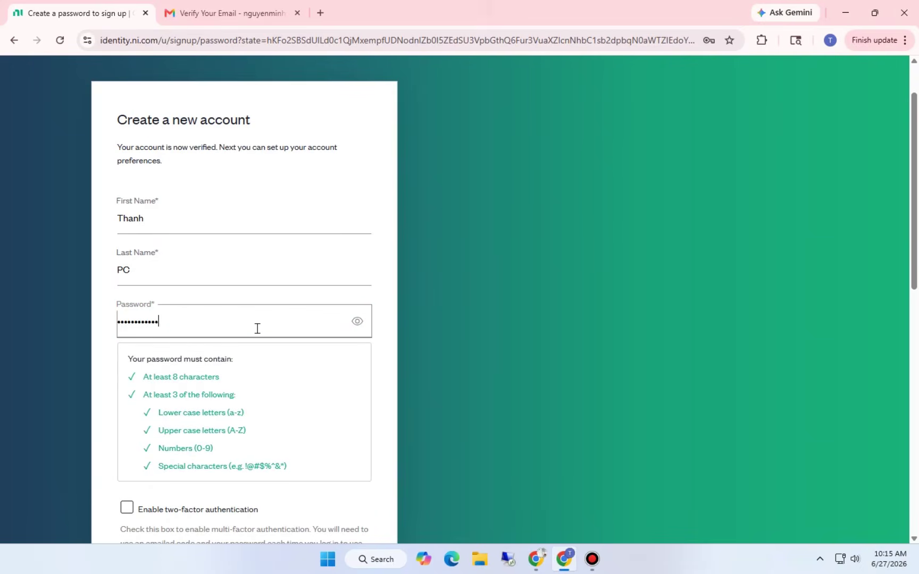
click(52, 427)
scroll(59, 420, down, 2)
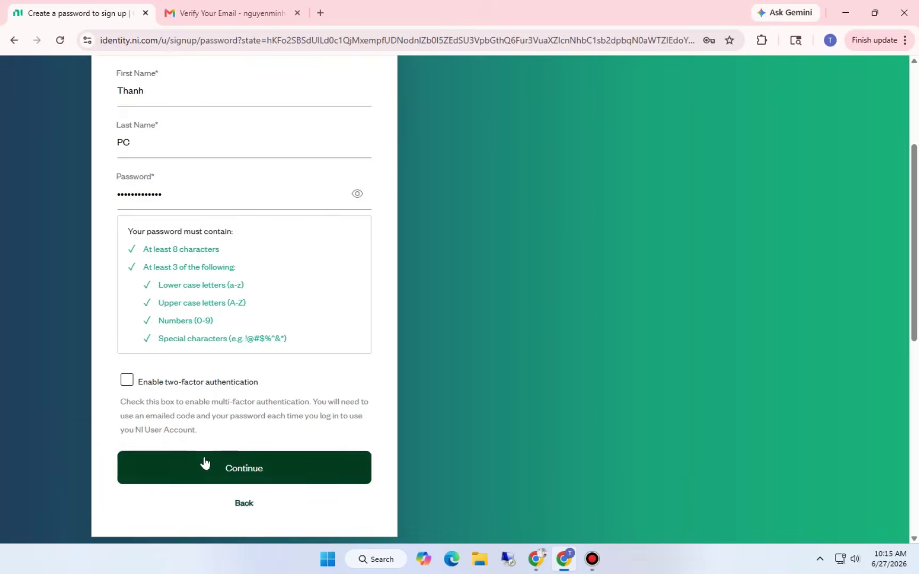
click(213, 470)
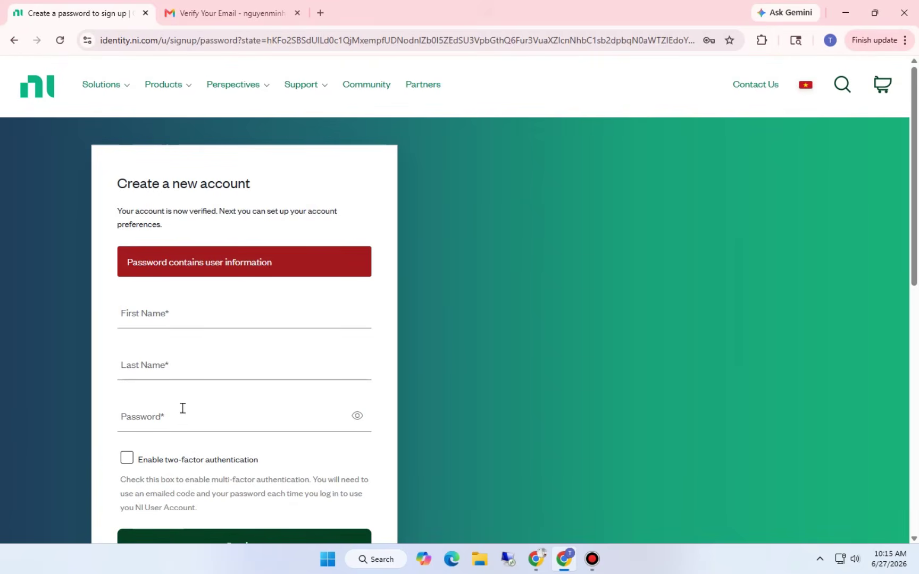
Step: Re-enter the first and last name, use the browser's suggested strong password, and submit
scroll(117, 319, down, 1)
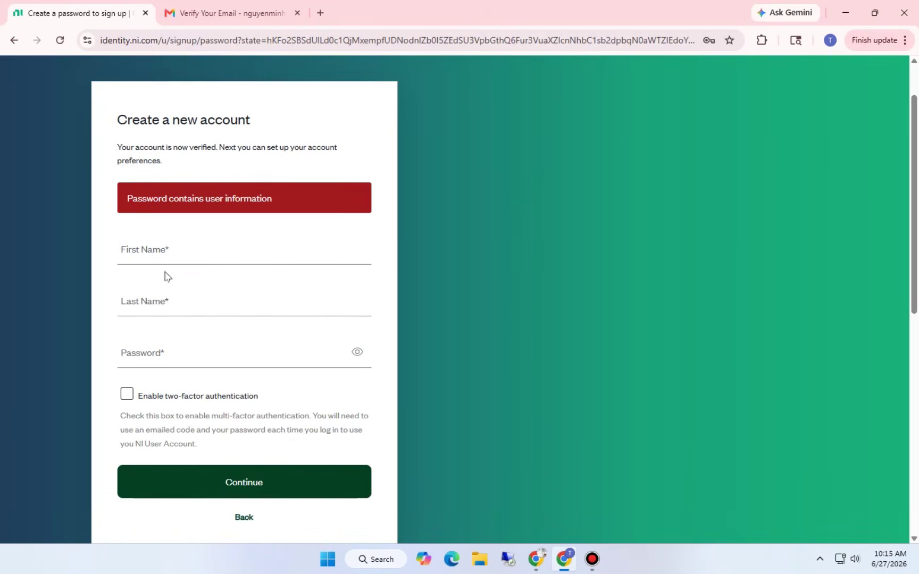
click(171, 258)
text(Thanh)
key(Tab)
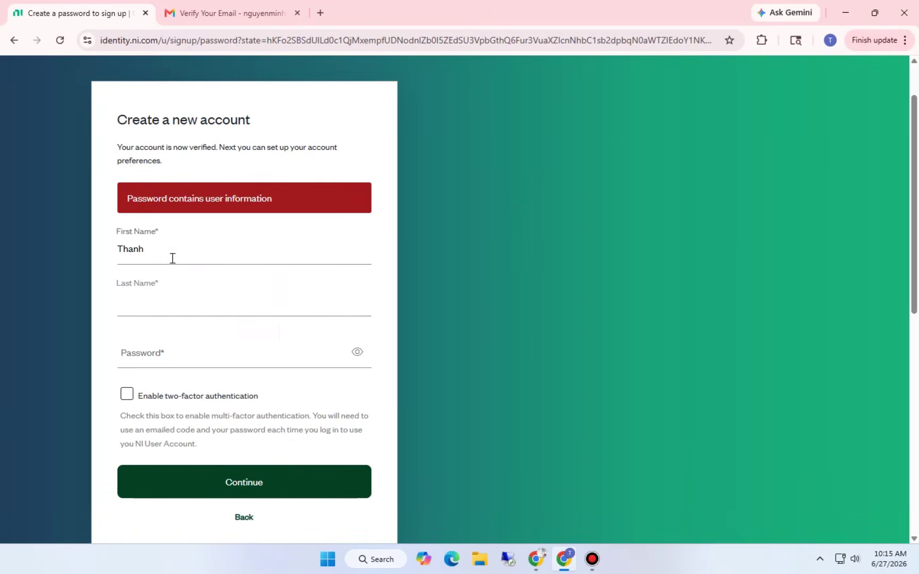
text(PC)
click(195, 359)
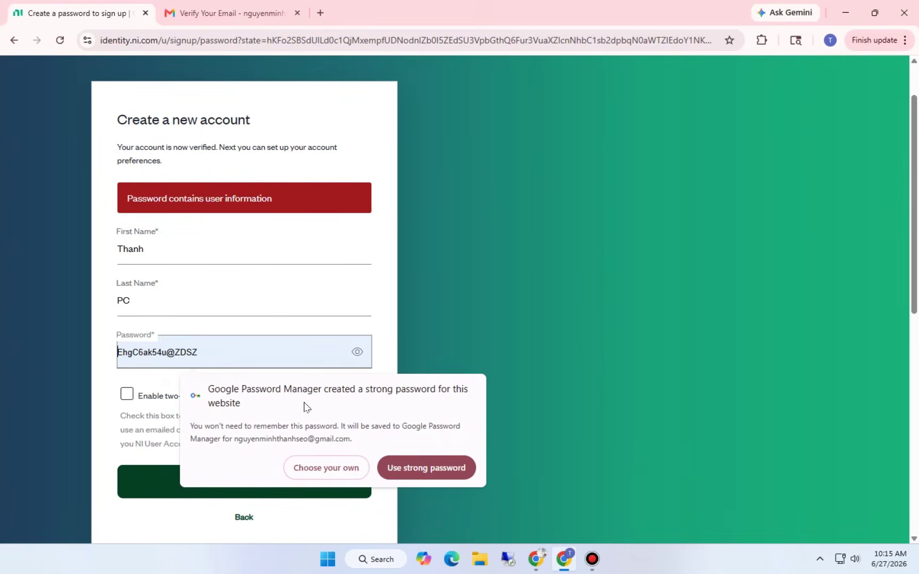
click(413, 468)
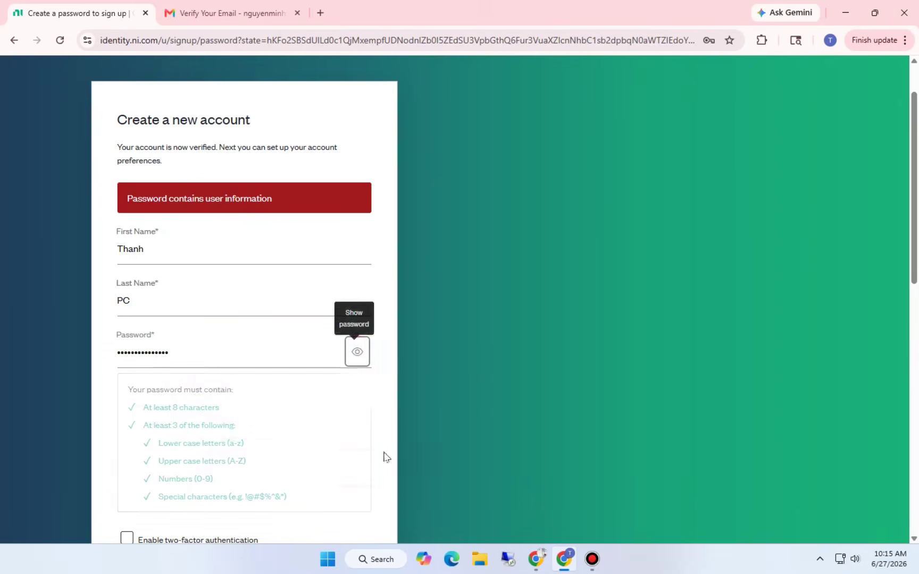
click(357, 351)
scroll(181, 359, down, 3)
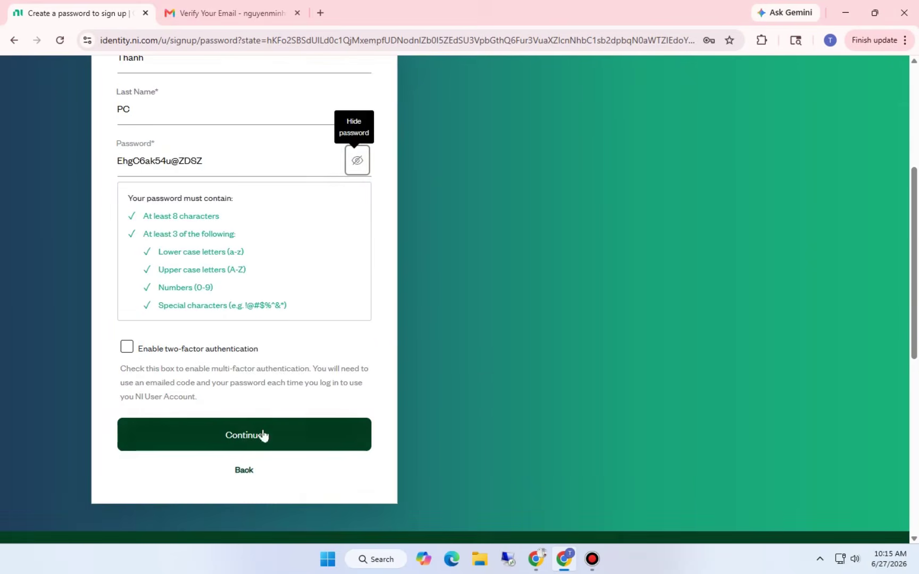
click(356, 160)
click(263, 434)
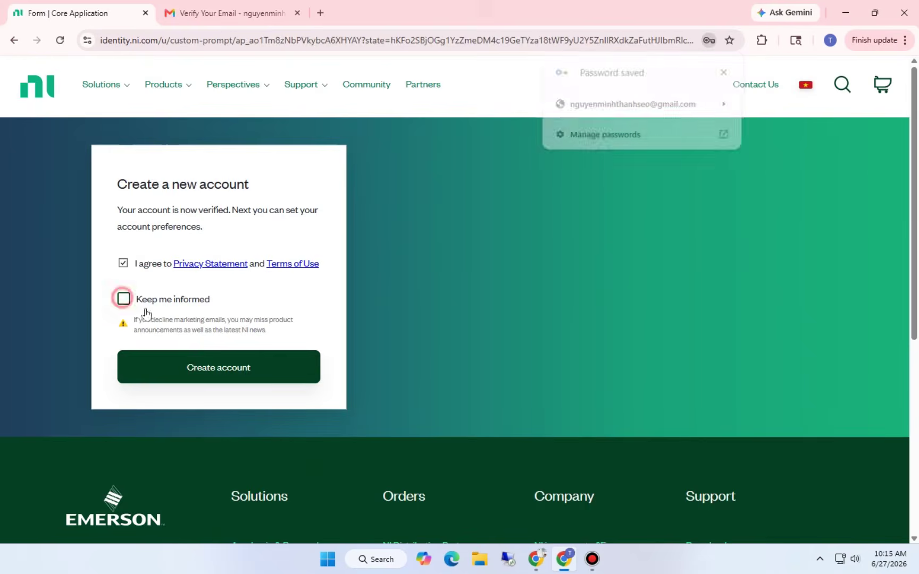
Step: Opt in to NI news, create the account, answer No to NI Partner, and decline the survey
click(122, 299)
click(243, 352)
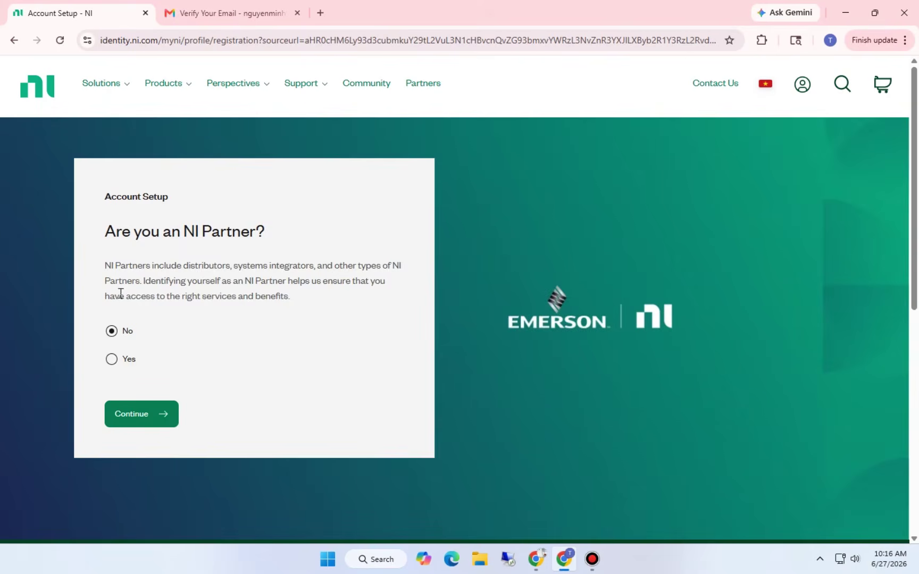
click(146, 412)
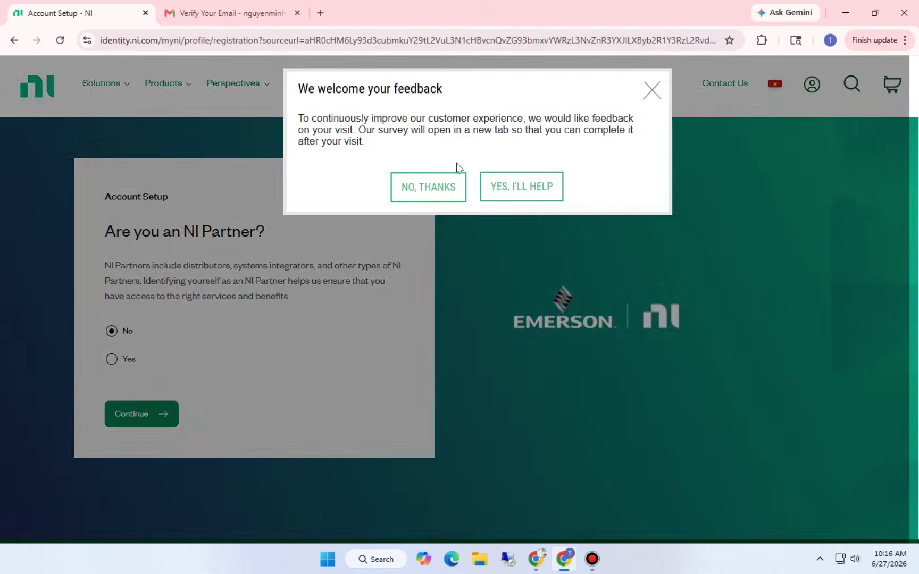
click(426, 187)
Step: Search for organization 'Binh Tan', pick a suggestion, and set job title to Programmer
click(154, 413)
scroll(246, 343, down, 1)
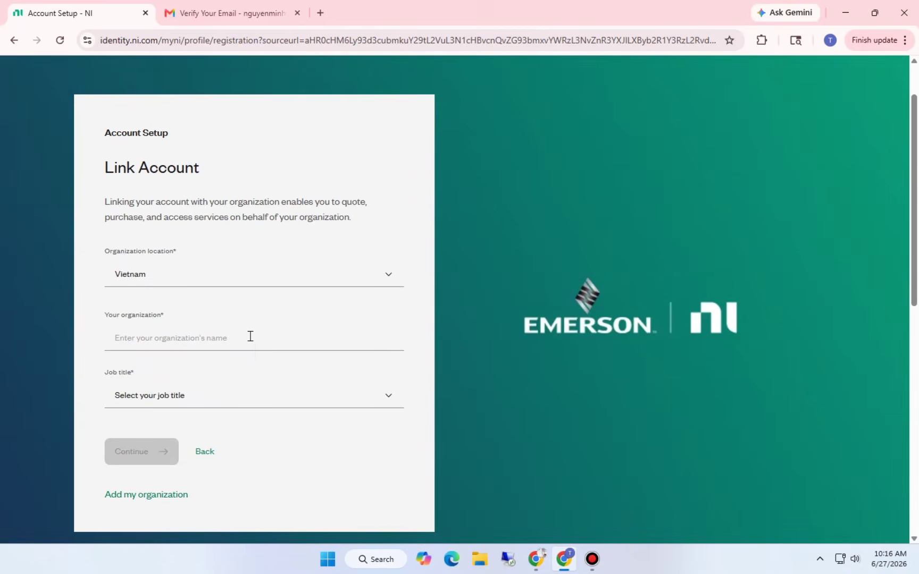
click(250, 337)
text(B)
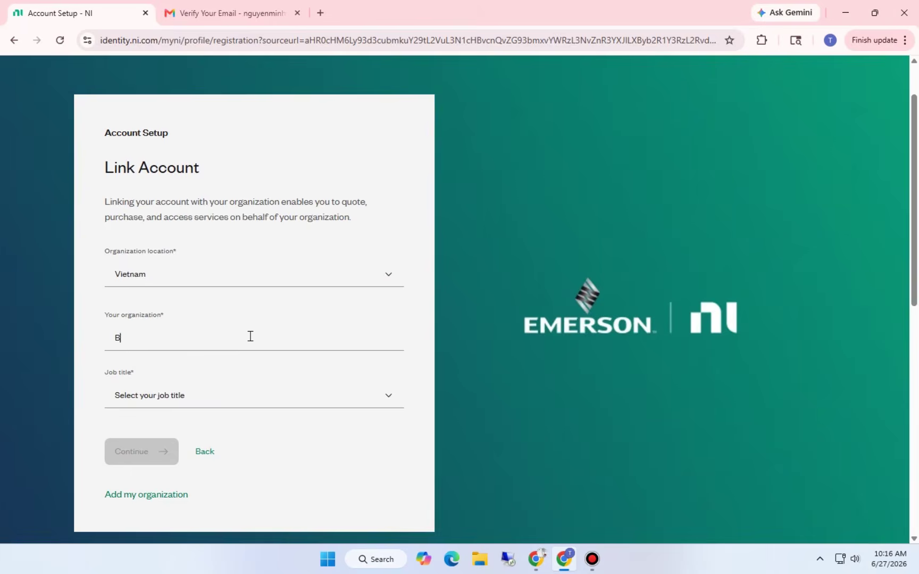
text(inh Tan)
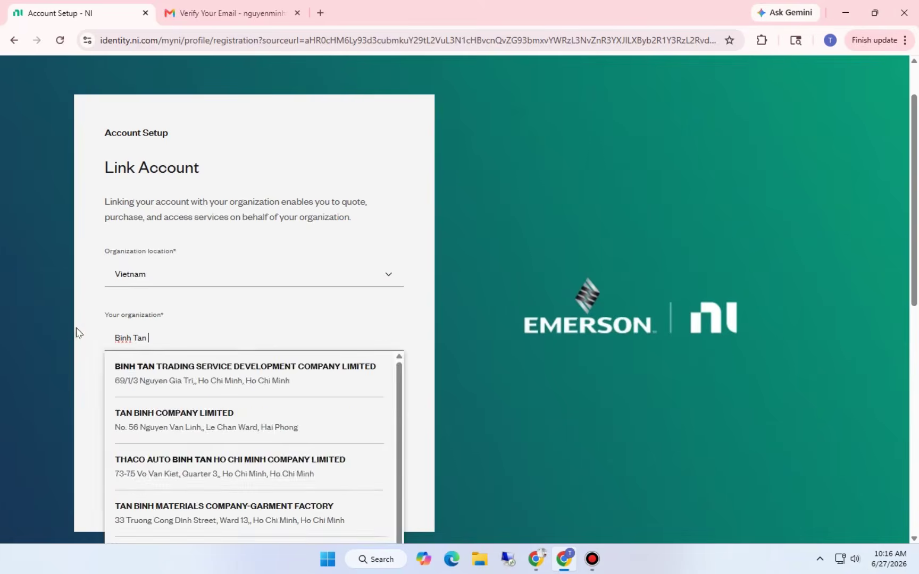
click(76, 328)
click(164, 396)
click(230, 472)
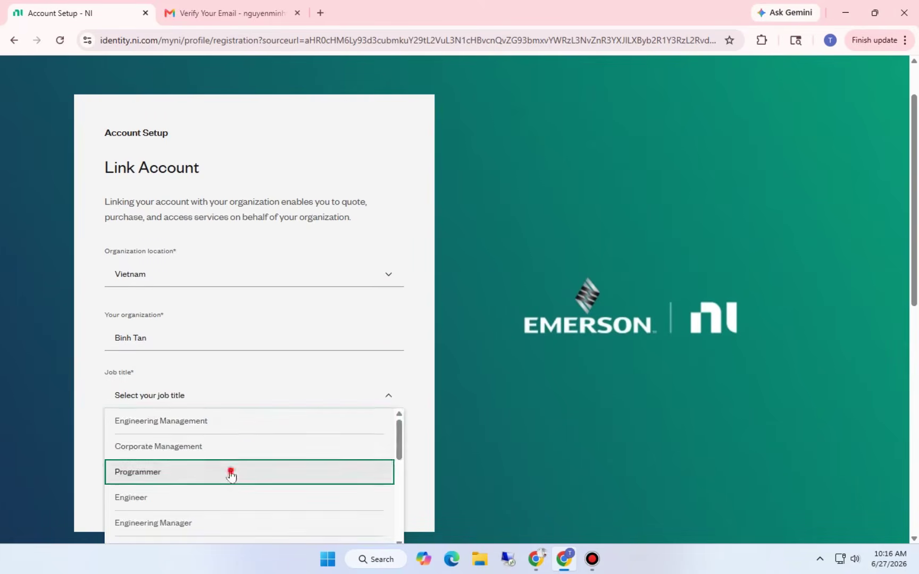
scroll(48, 378, down, 2)
scroll(49, 380, up, 1)
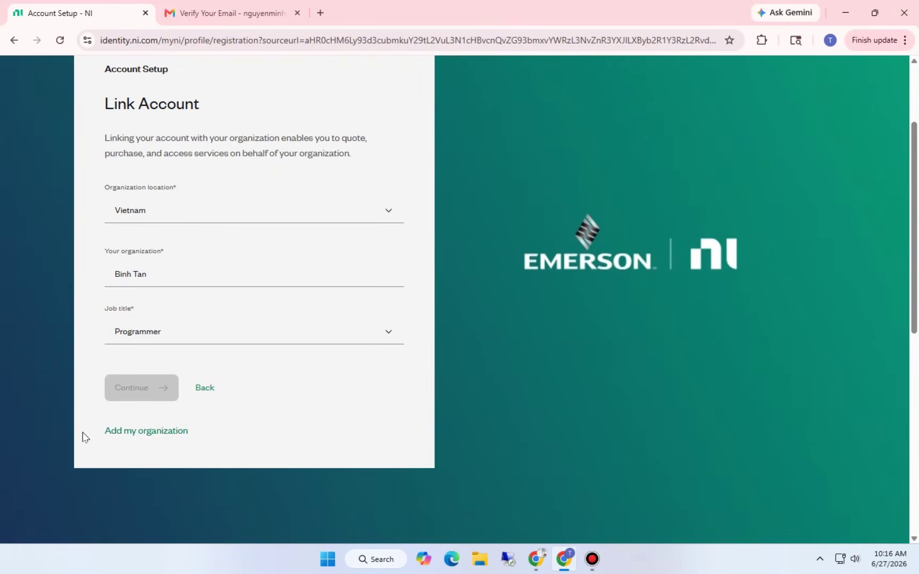
Step: Look over the Add my organization form, then return to the Link Account form
click(182, 430)
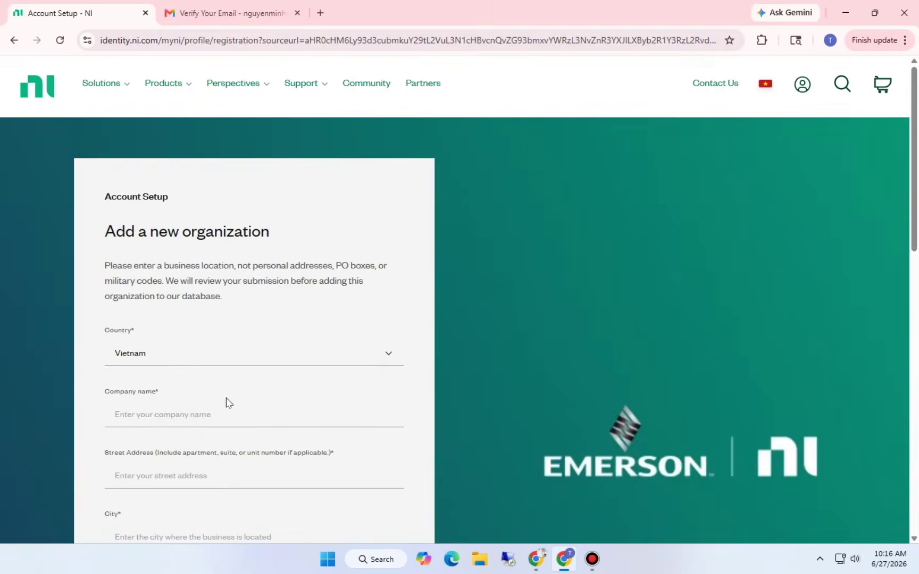
scroll(227, 398, down, 2)
scroll(227, 398, down, 1)
scroll(202, 367, up, 3)
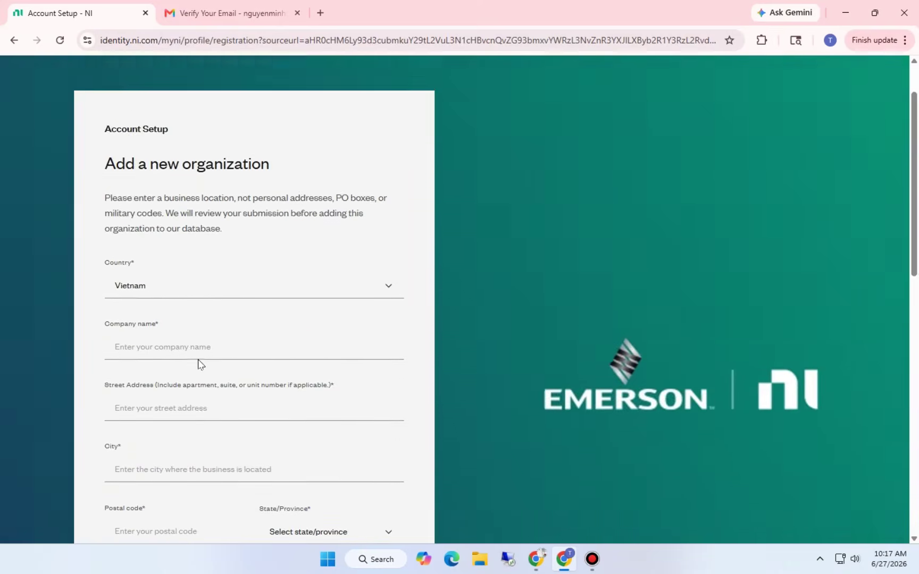
scroll(101, 365, down, 2)
scroll(90, 255, up, 1)
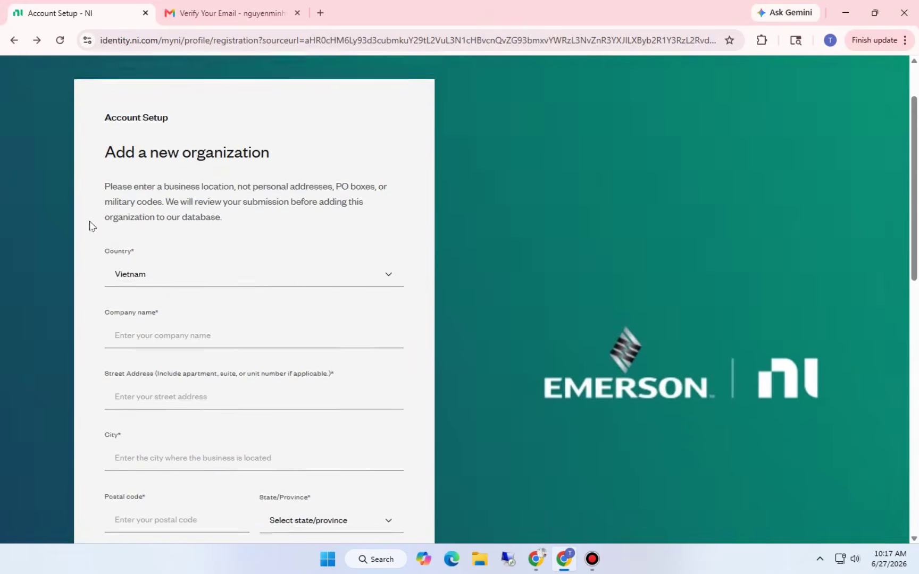
scroll(160, 346, down, 4)
click(205, 390)
Step: Reselect the Binh Tan organization and Programmer job title, then submit and confirm the link
click(184, 407)
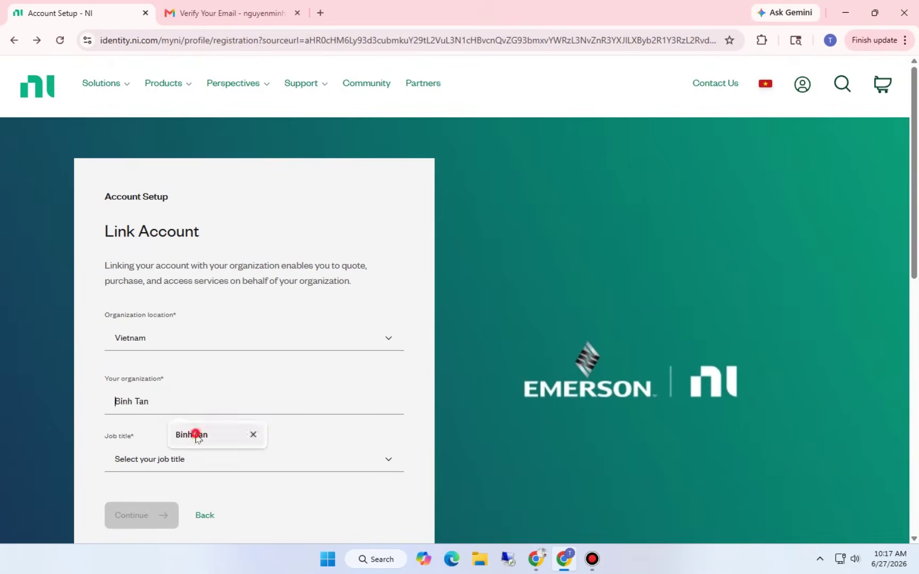
click(195, 434)
click(249, 444)
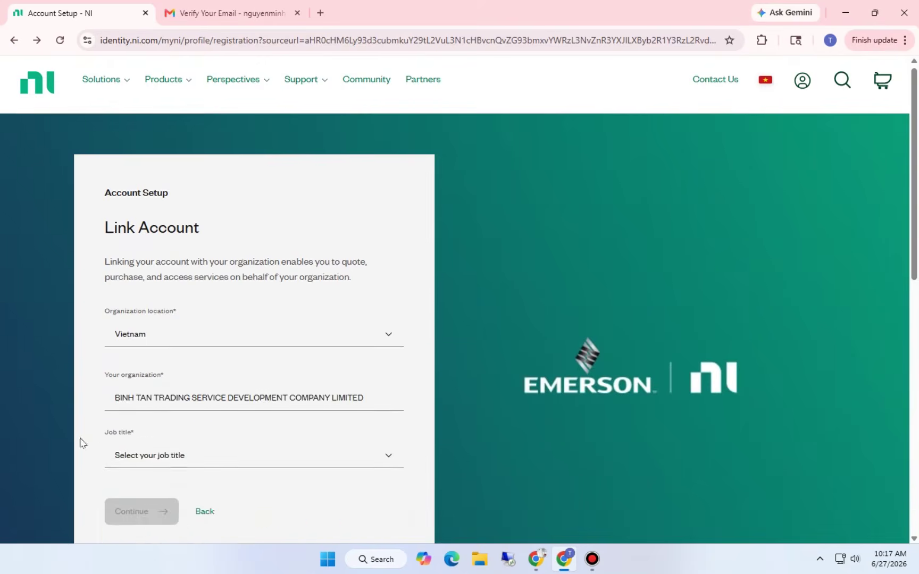
scroll(191, 332, down, 2)
click(191, 333)
click(179, 406)
click(136, 391)
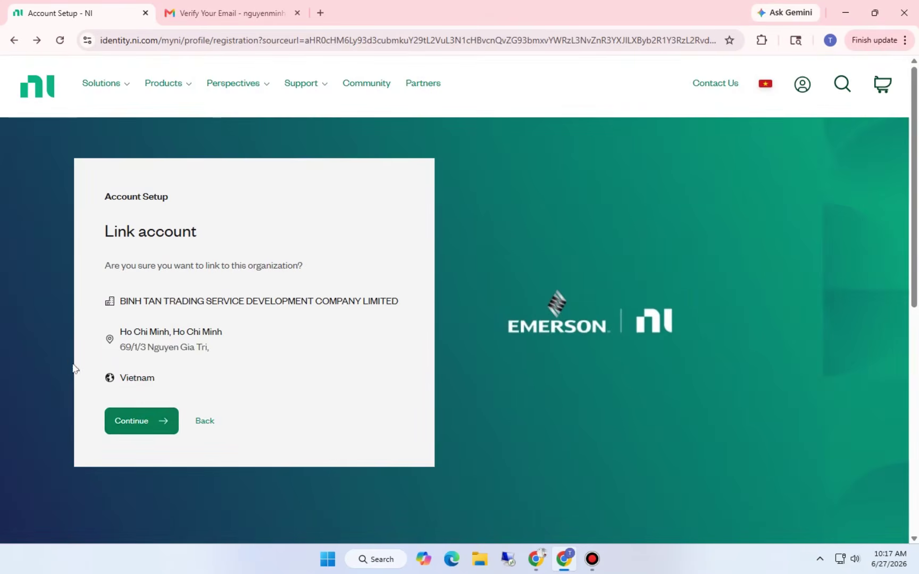
click(149, 423)
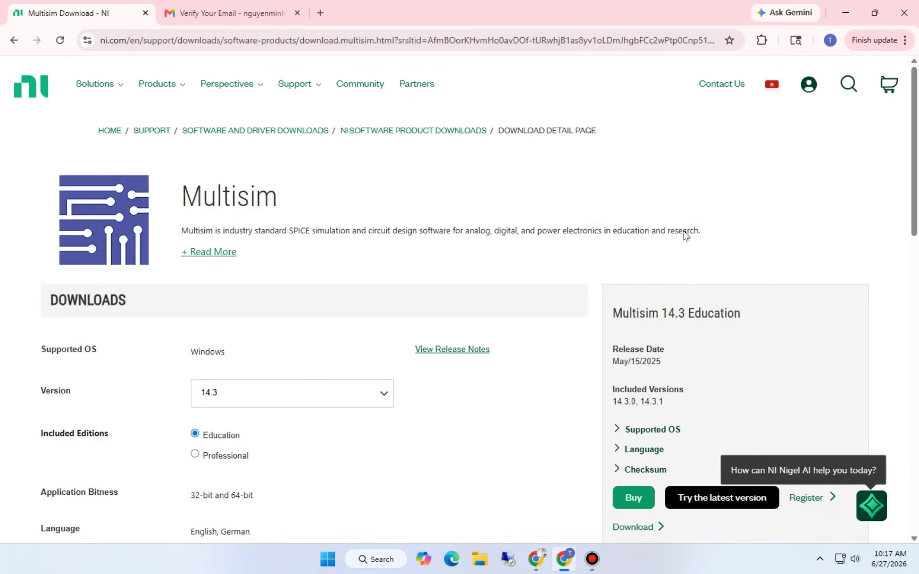
Step: Download the Multisim 14.3 Education installer from the download panel
scroll(697, 271, down, 2)
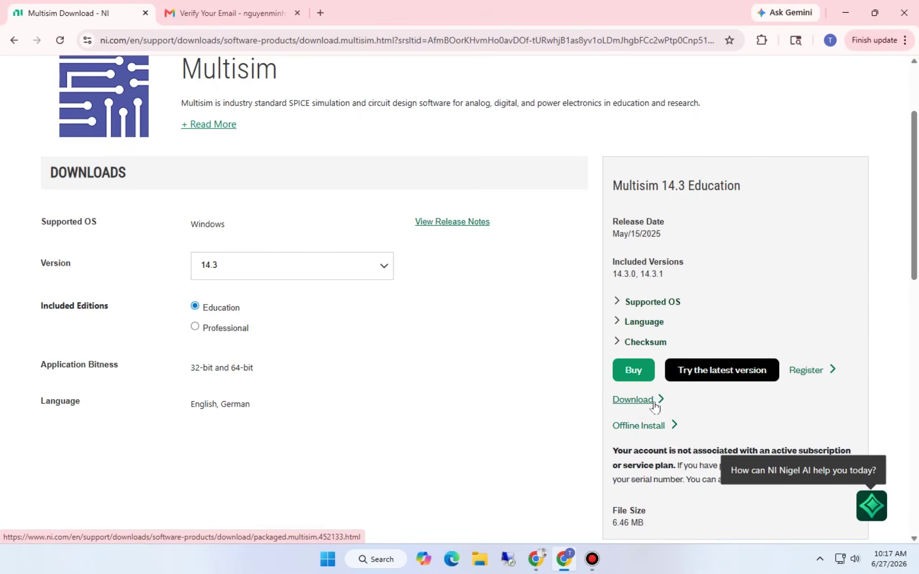
click(653, 404)
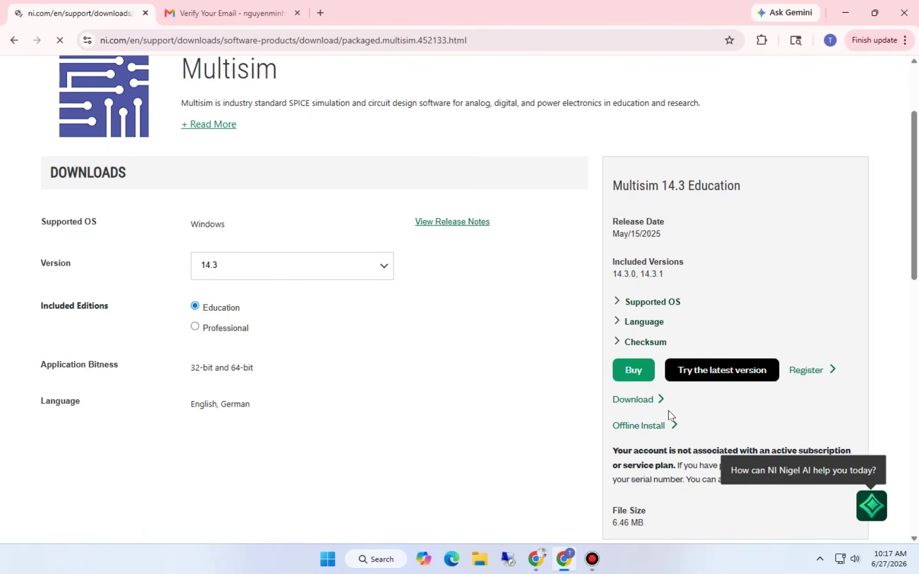
click(619, 405)
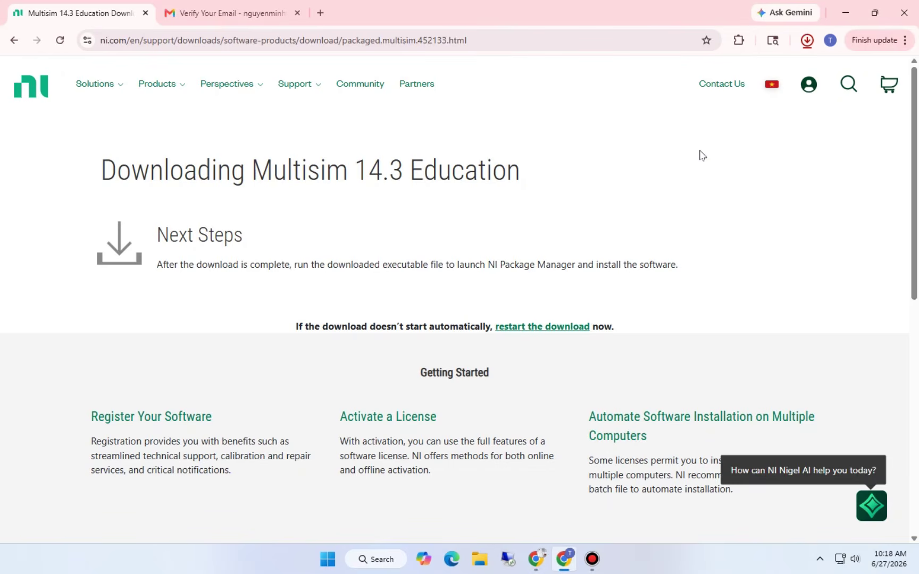
Step: Run ni-cds-educational_14.3_online.exe from Downloads as administrator, then minimize Explorer and Chrome
click(807, 40)
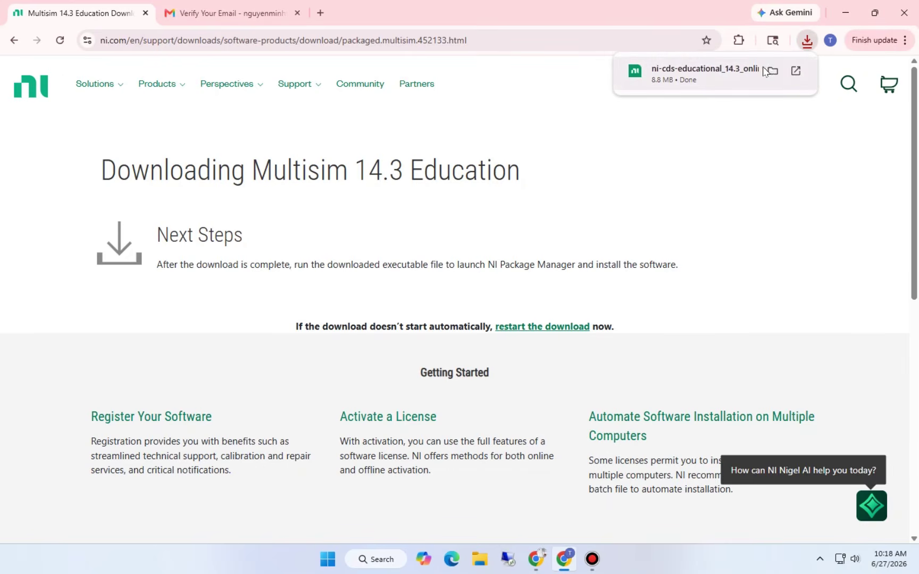
click(772, 72)
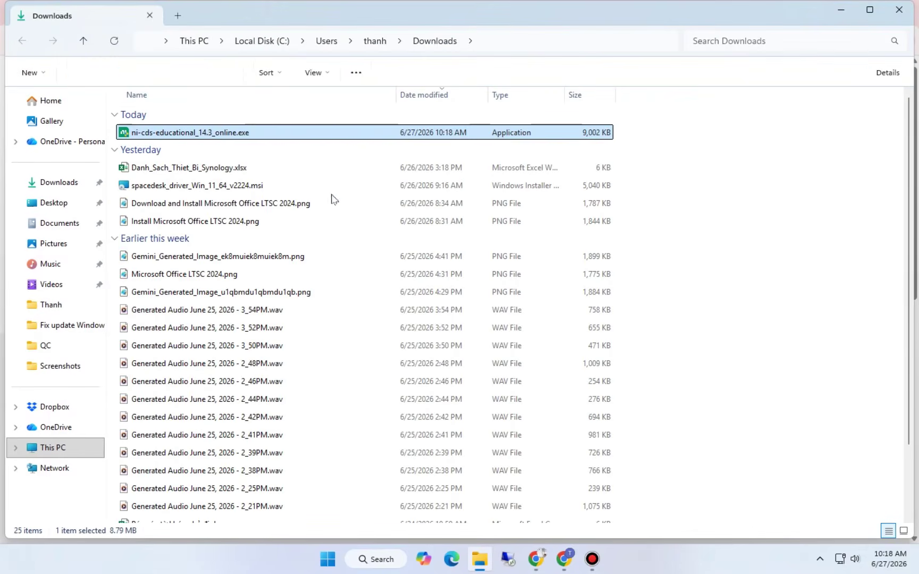
right_click(239, 137)
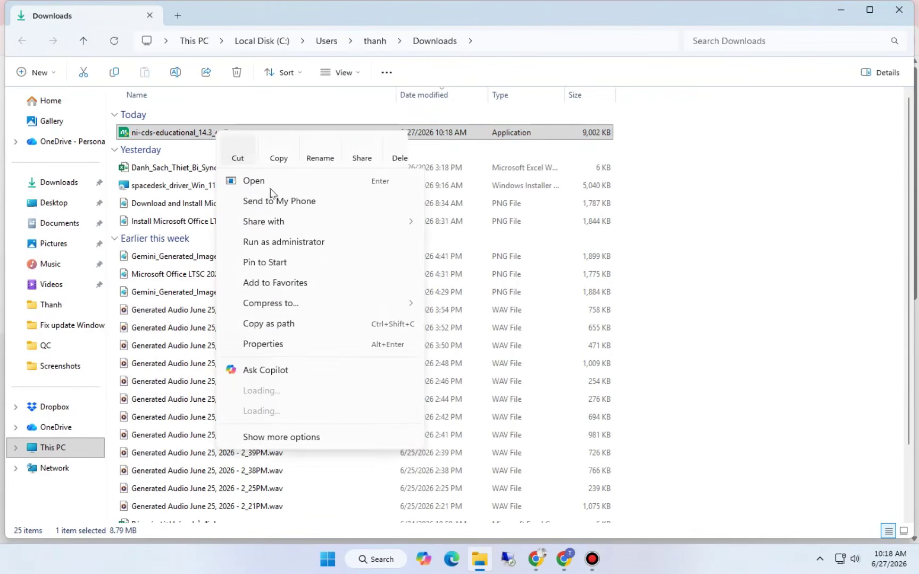
click(303, 240)
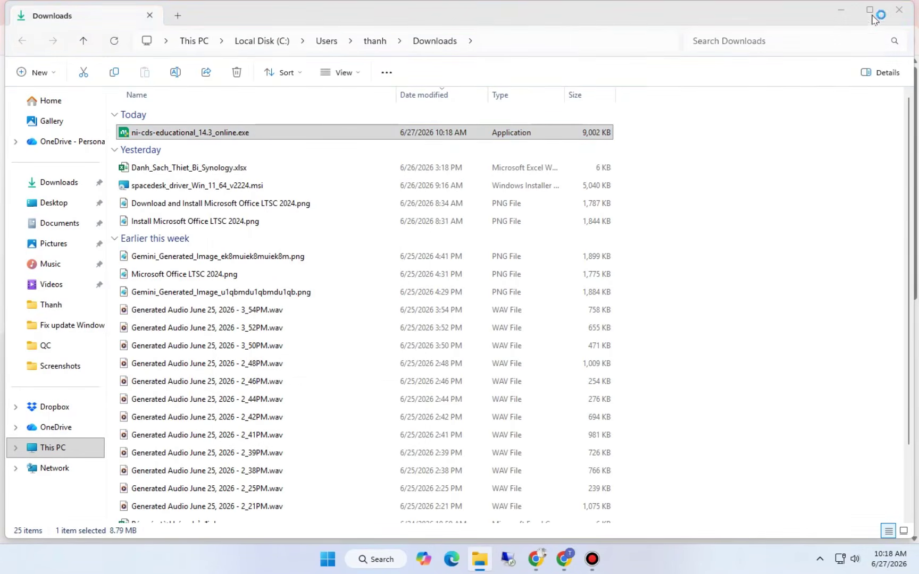
click(845, 19)
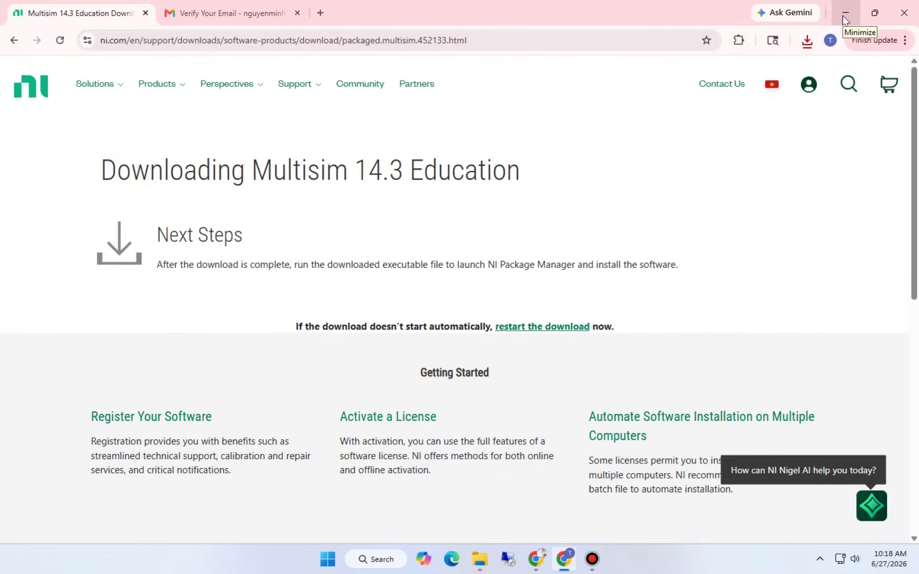
click(843, 19)
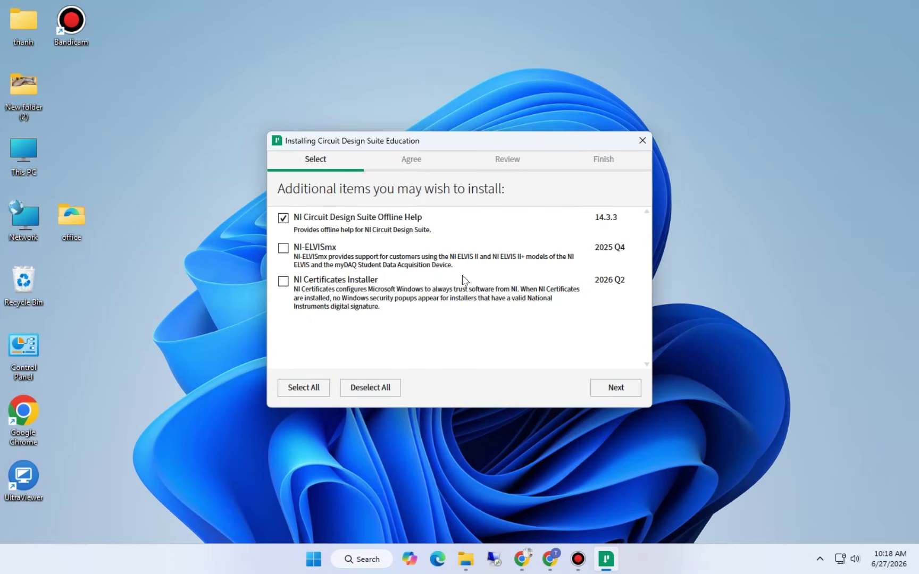
Step: Install with offline help only, accepting both licence agreements and keeping fast startup disabled
click(608, 388)
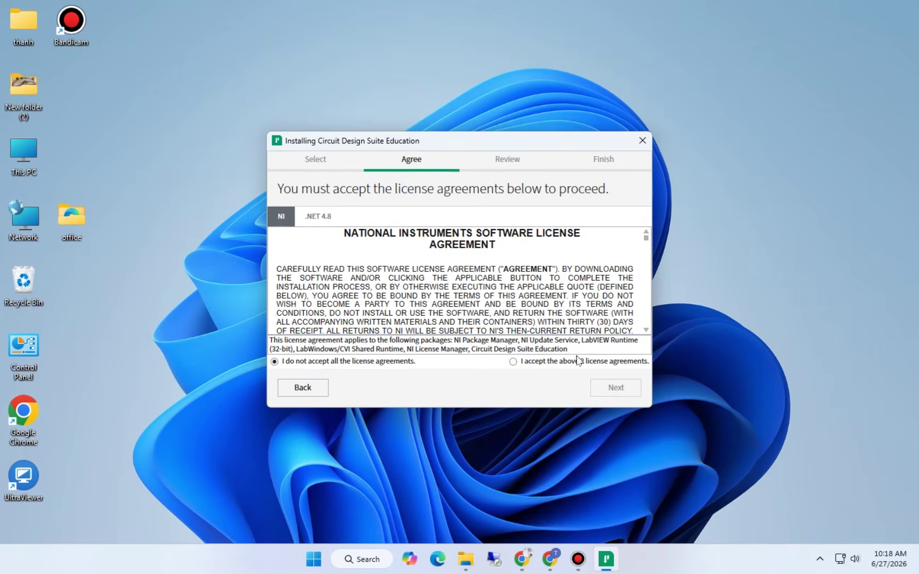
click(524, 362)
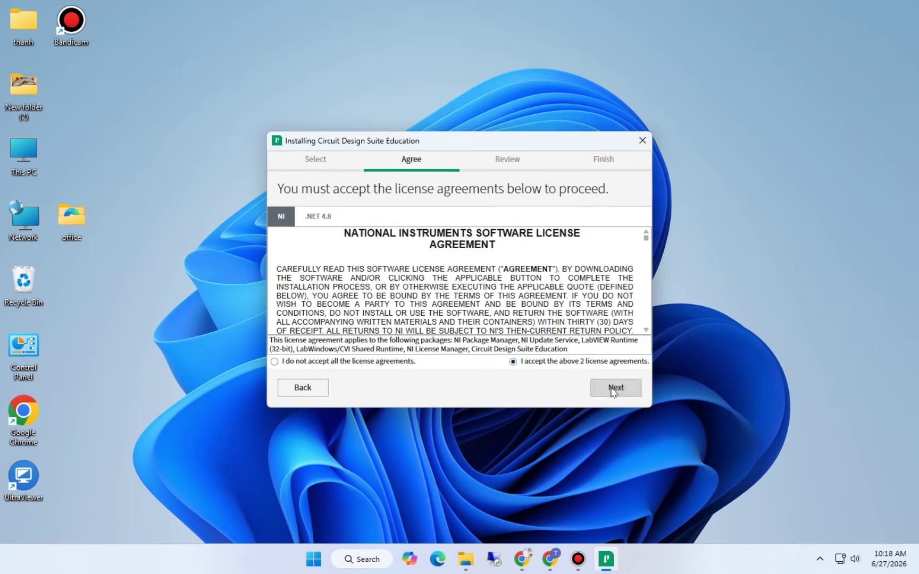
click(612, 389)
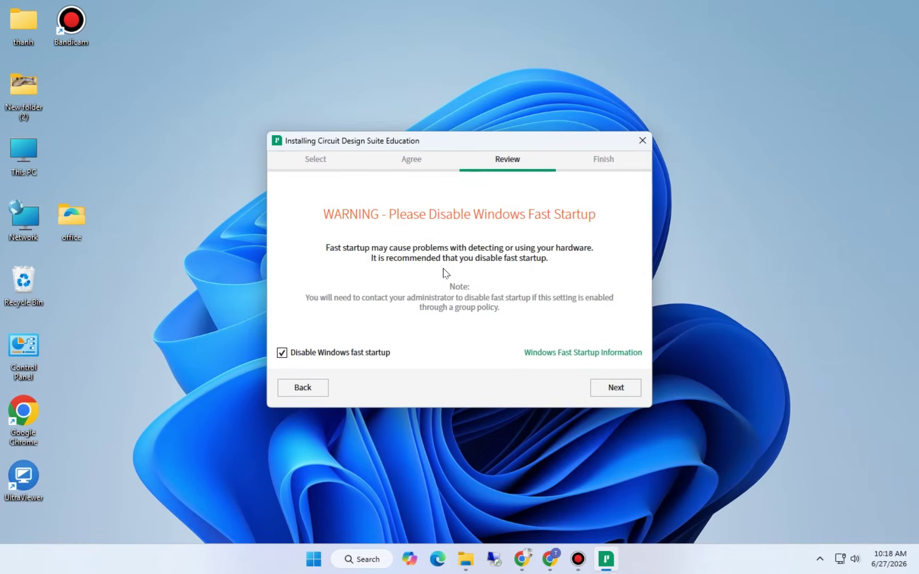
click(612, 391)
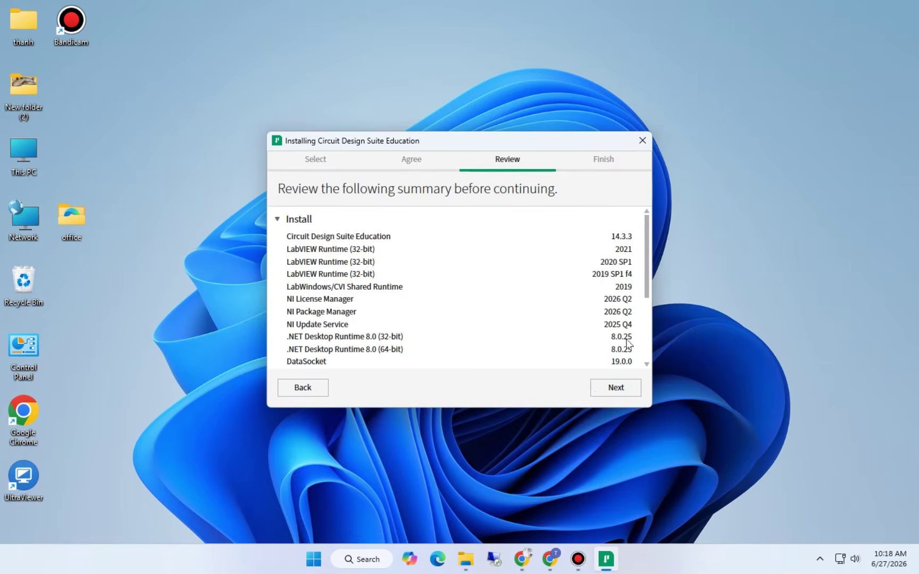
click(607, 380)
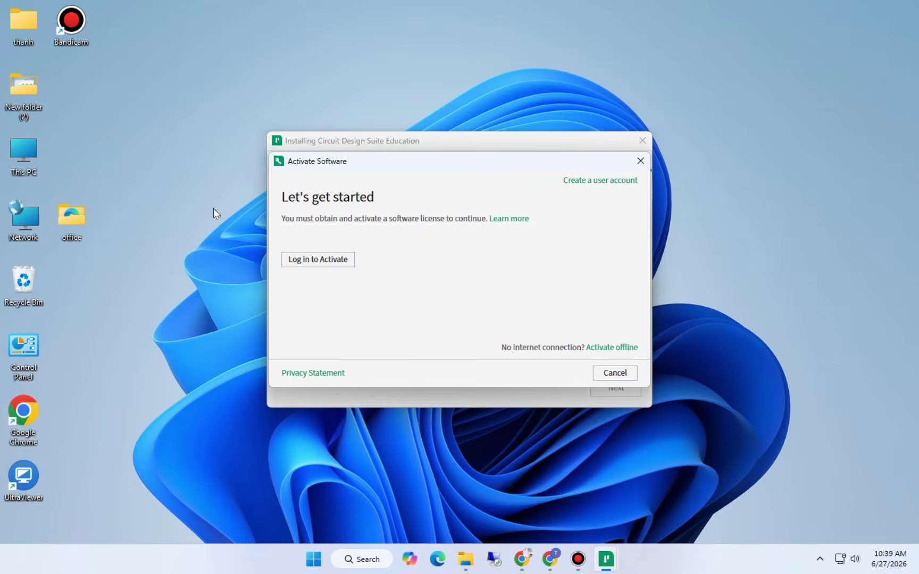
Step: Start Log in to Activate and retry past the server error to reach the NI login form
click(348, 260)
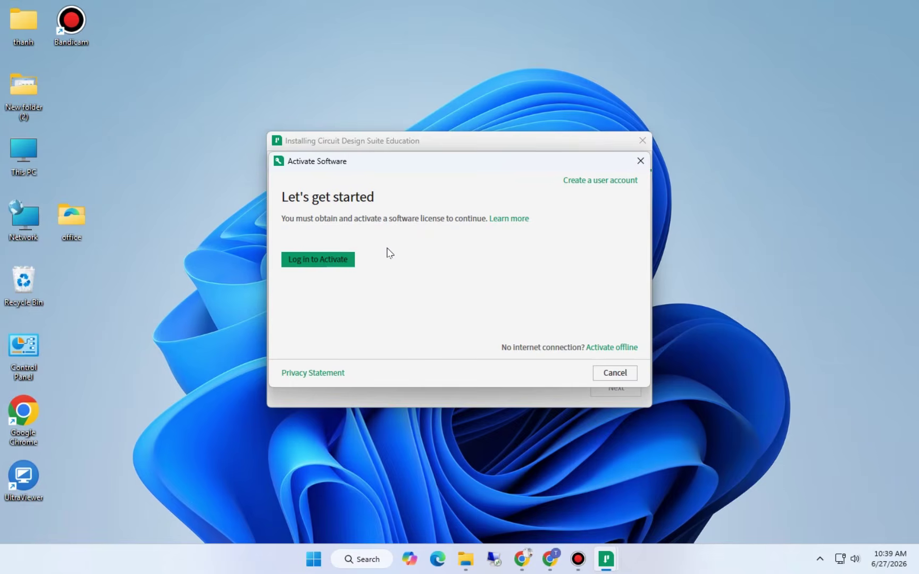
click(338, 262)
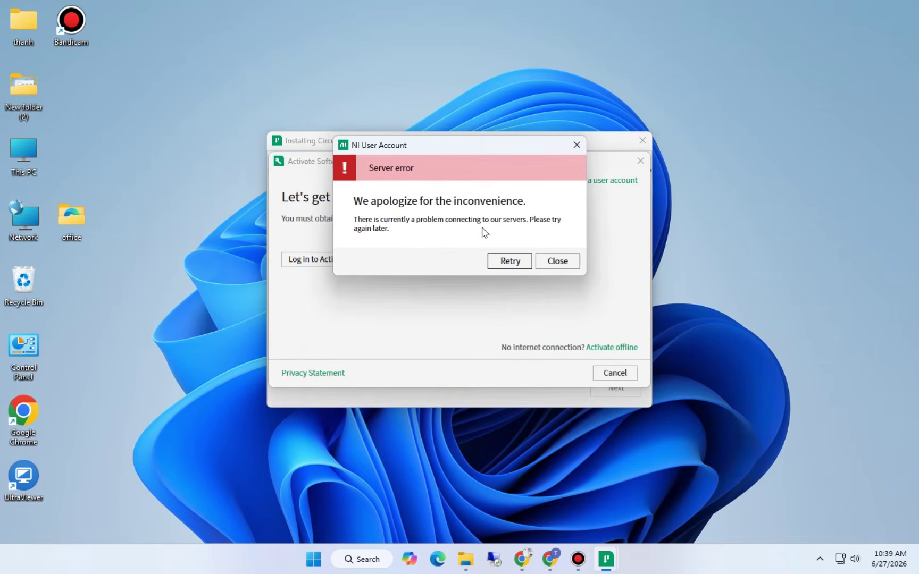
click(510, 261)
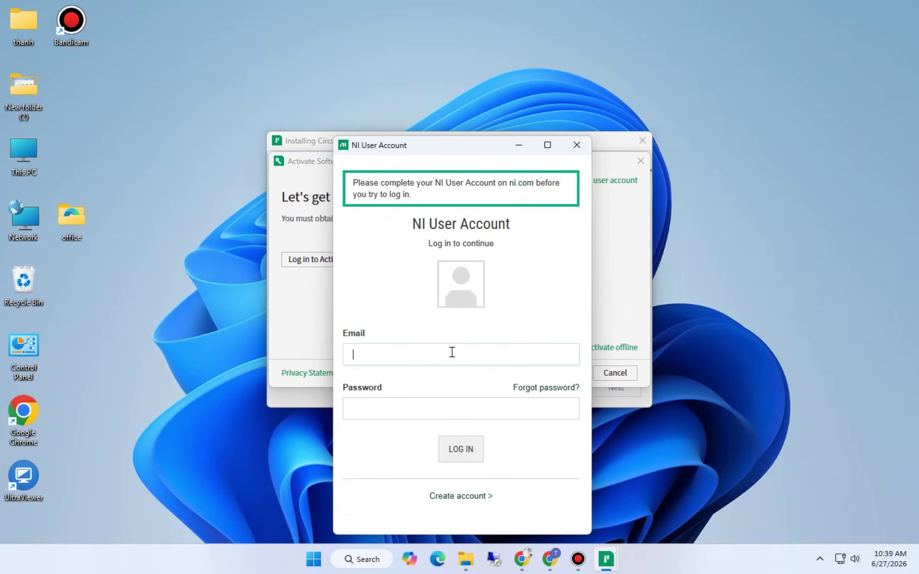
Step: In a new Chrome tab, go to Settings > Autofill and passwords
click(550, 559)
click(321, 13)
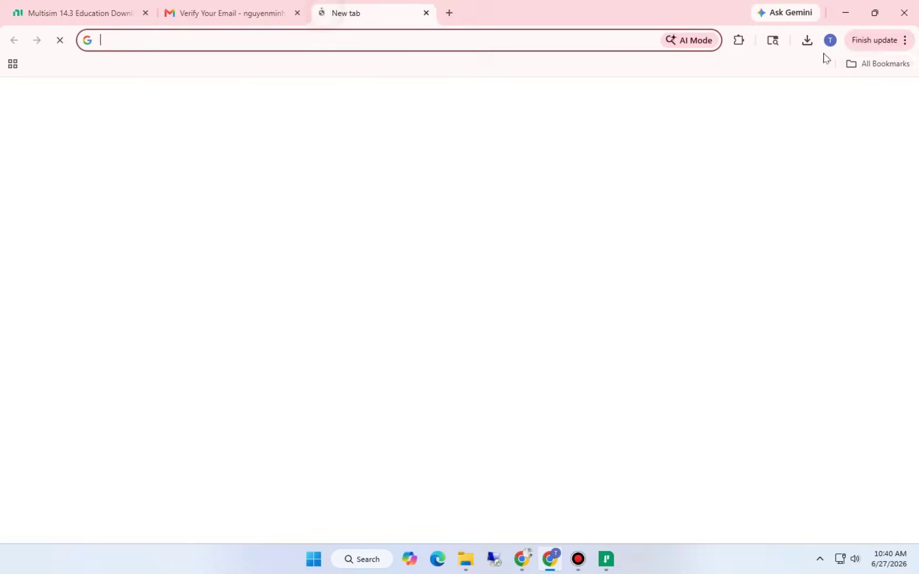
click(904, 40)
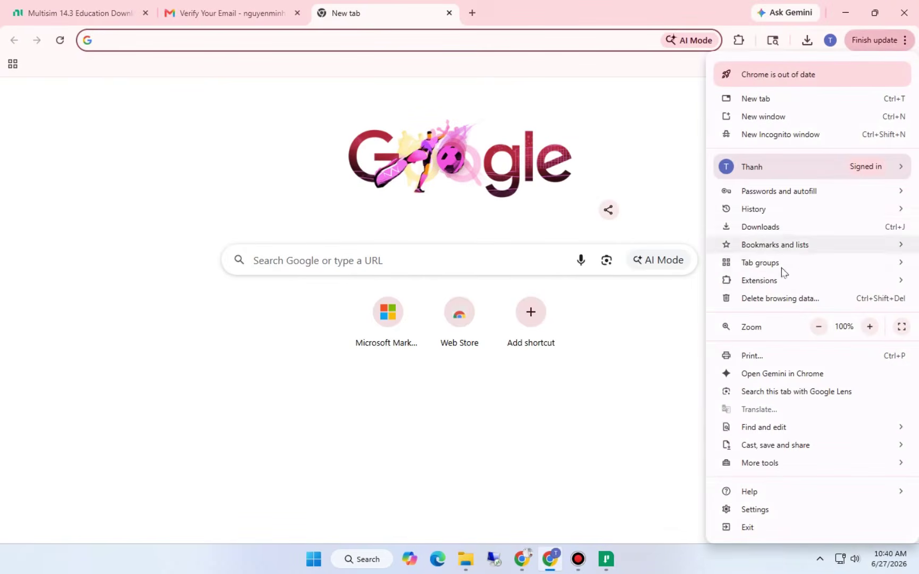
click(755, 509)
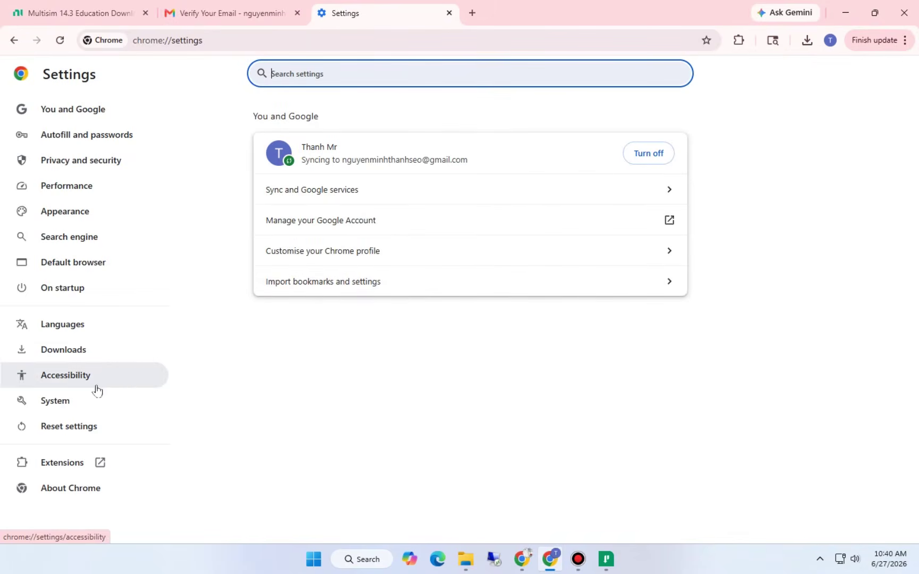
click(112, 134)
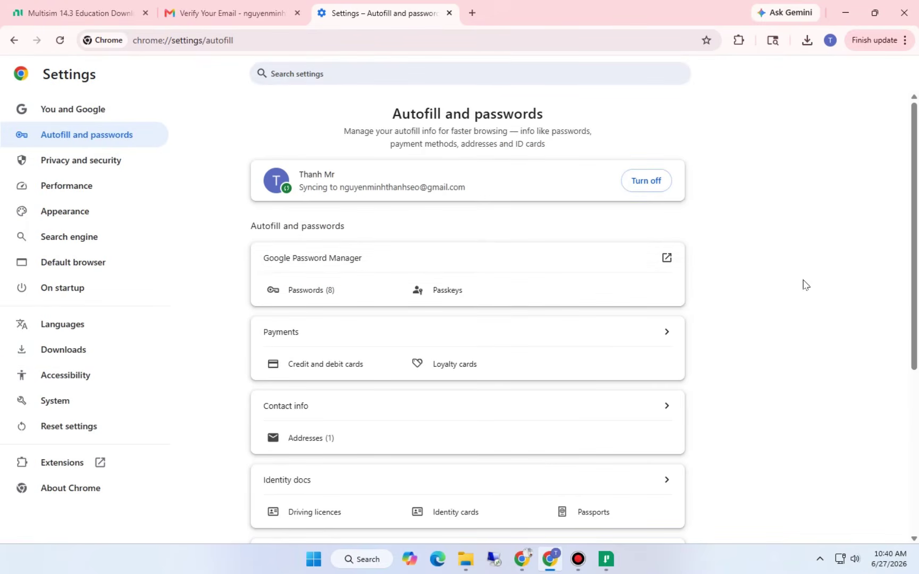
Step: In Google Password Manager, reveal the saved ni.com password and copy it
scroll(803, 284, down, 3)
scroll(803, 285, down, 2)
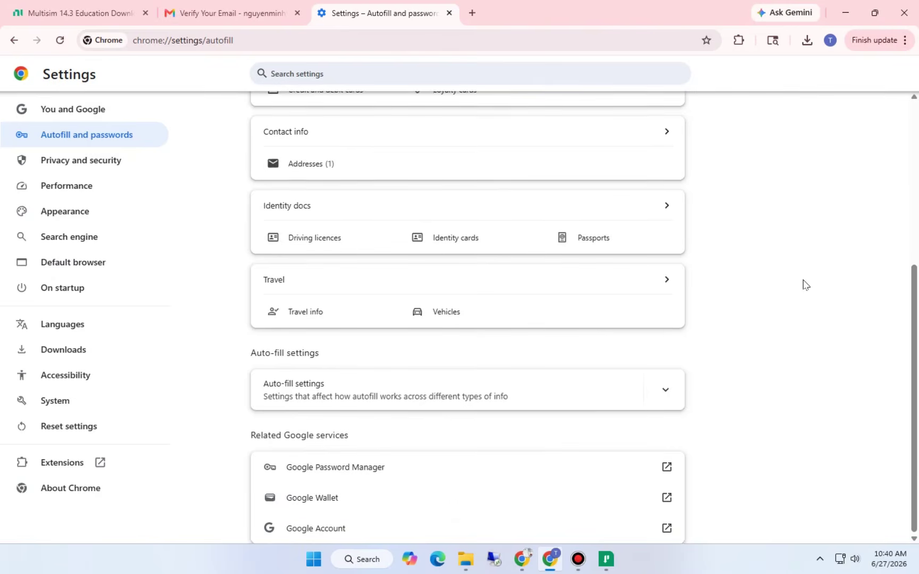
scroll(803, 285, up, 5)
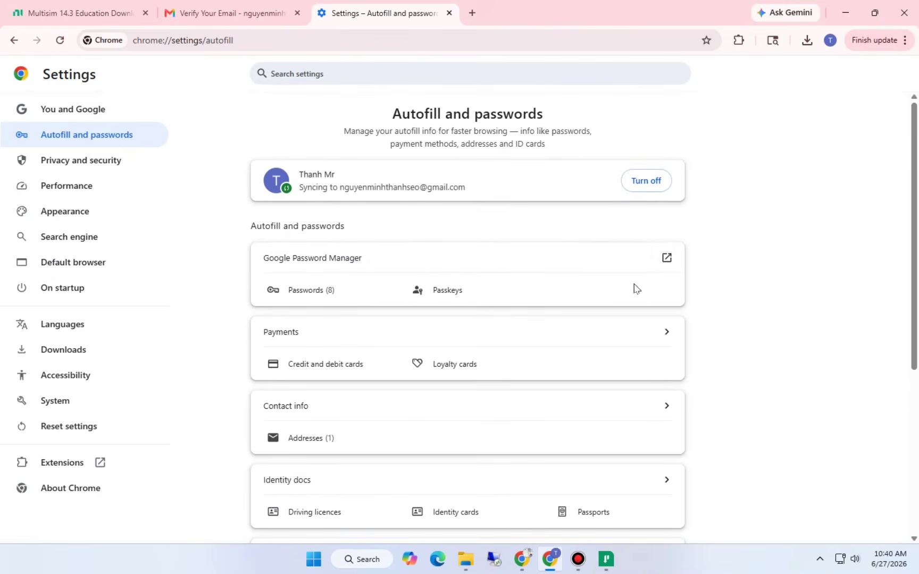
click(532, 262)
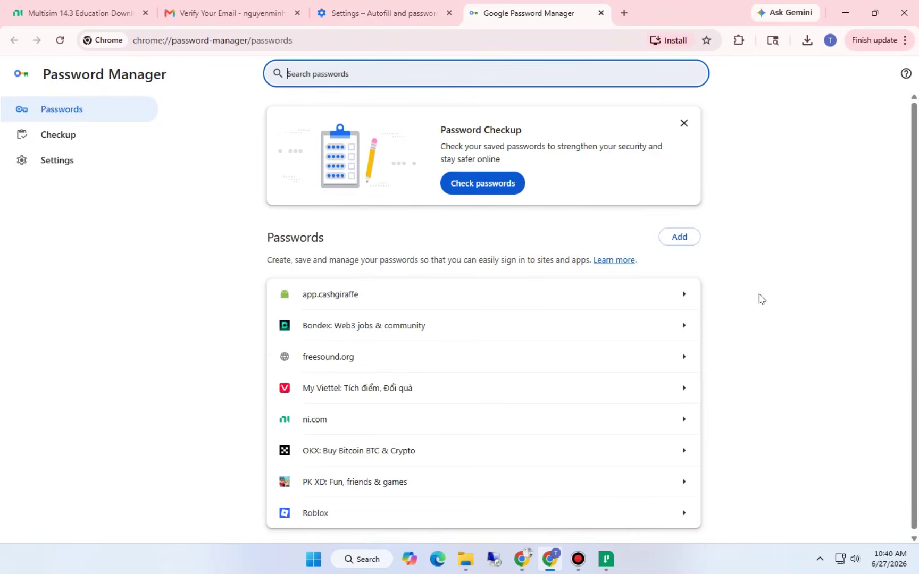
click(666, 420)
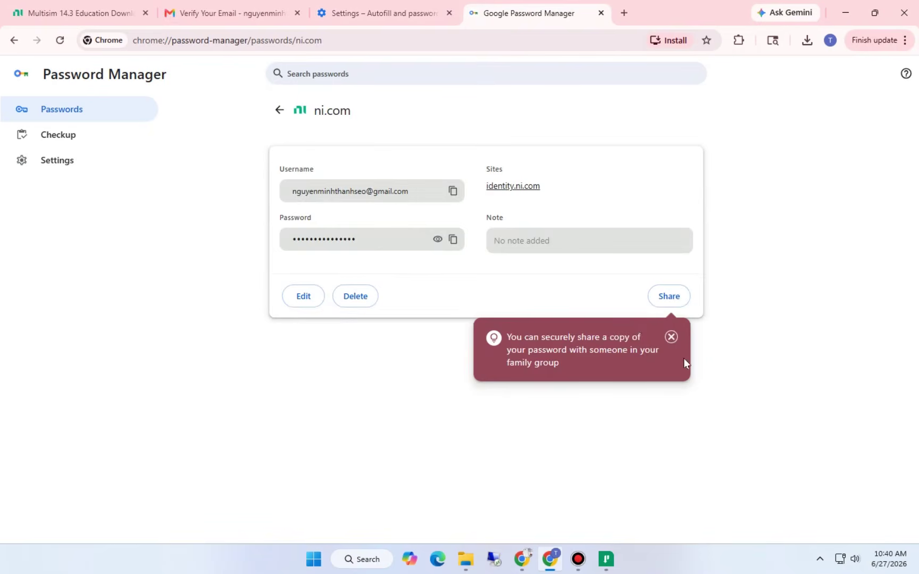
click(437, 239)
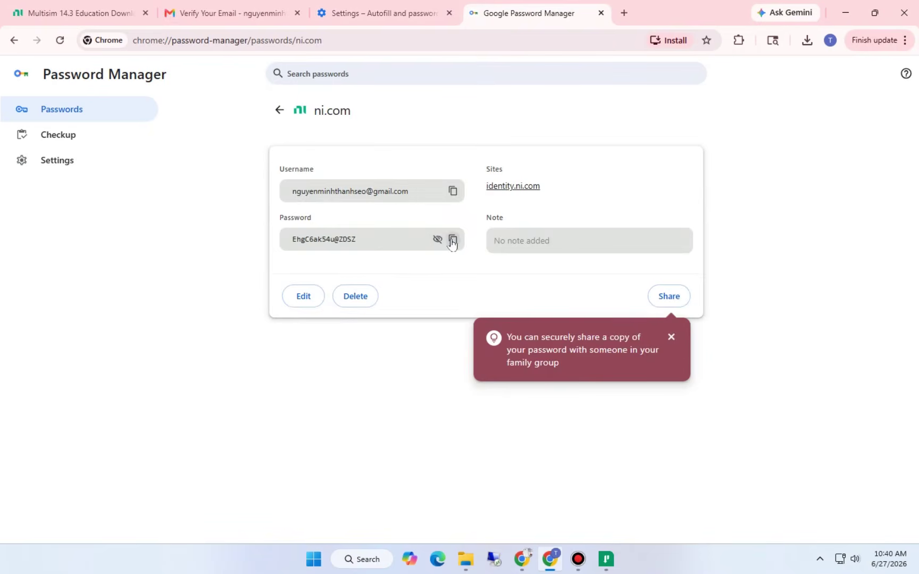
click(453, 239)
click(407, 15)
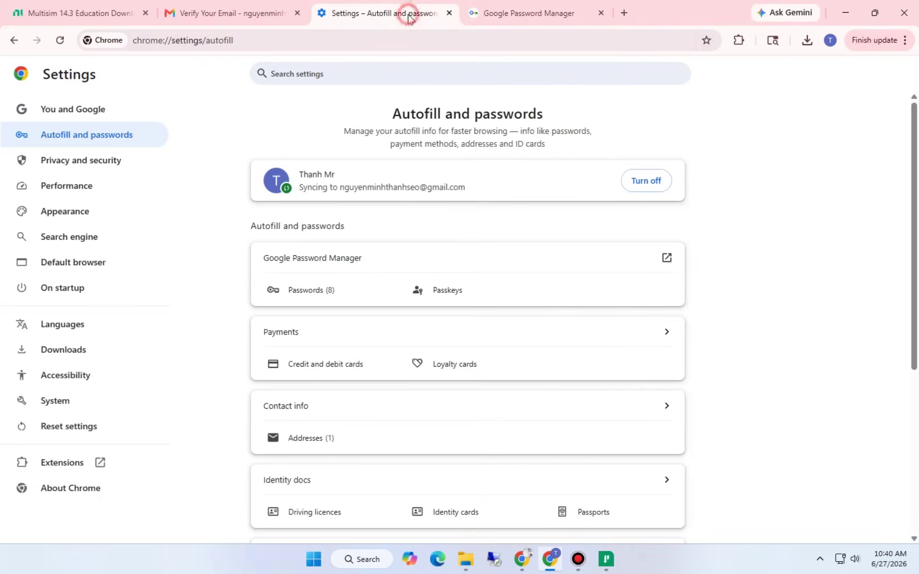
Step: Log in to the NI account with the account e-mail and the pasted password
click(846, 12)
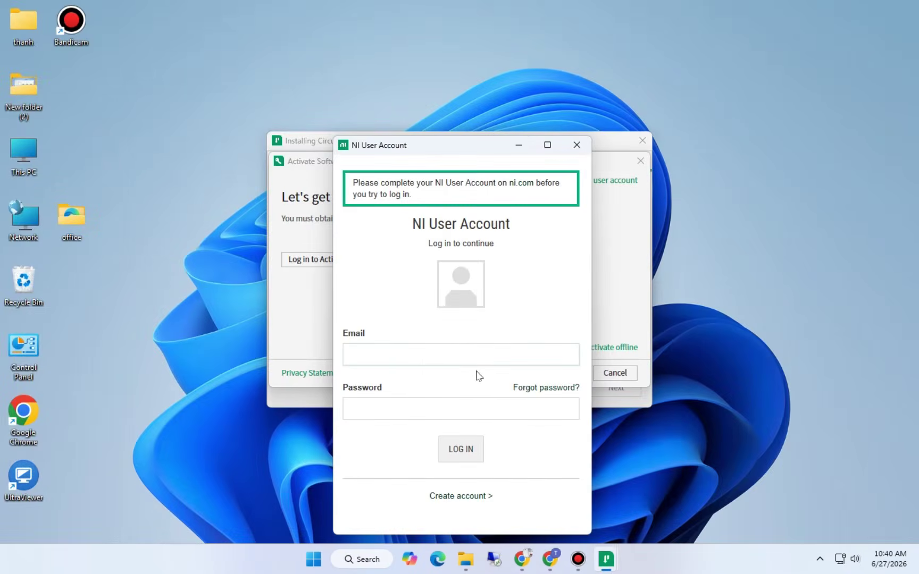
click(470, 354)
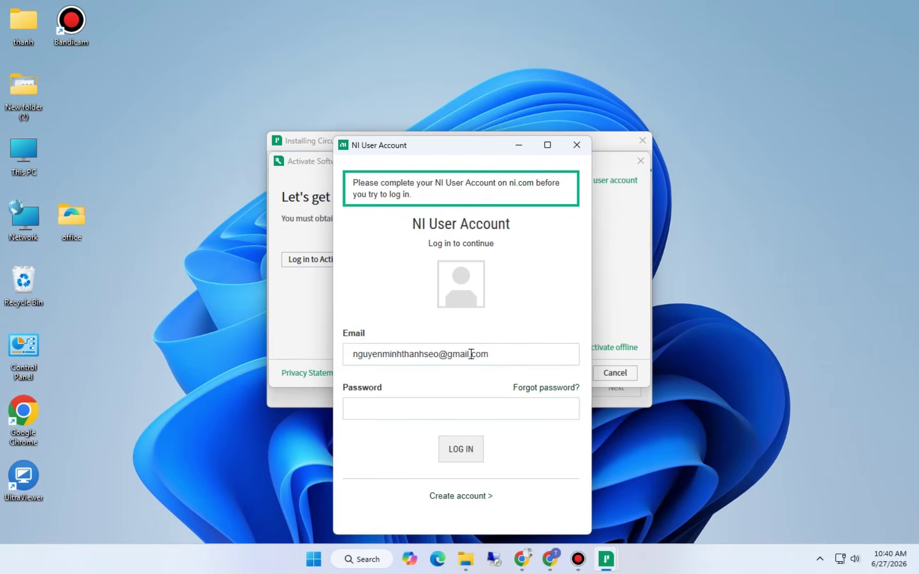
key(Tab)
key(ctrl+v)
click(460, 449)
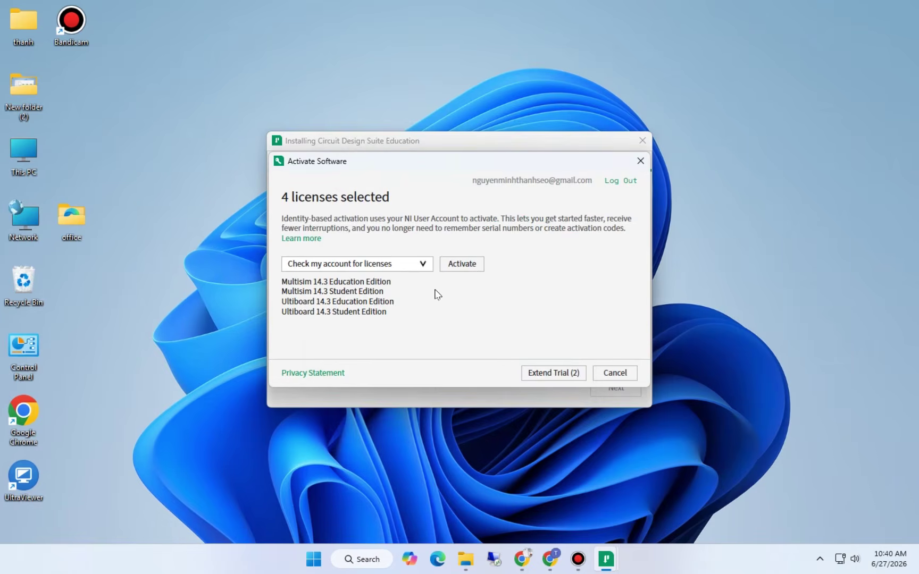
Step: Keep 'Check my account for licenses', extend both trials, and skip the remaining student licenses
click(423, 265)
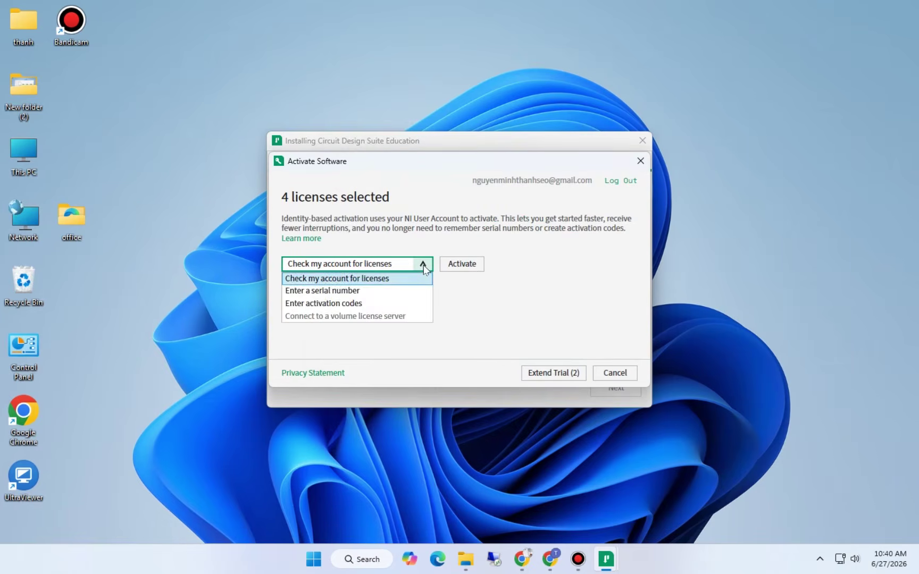
click(423, 266)
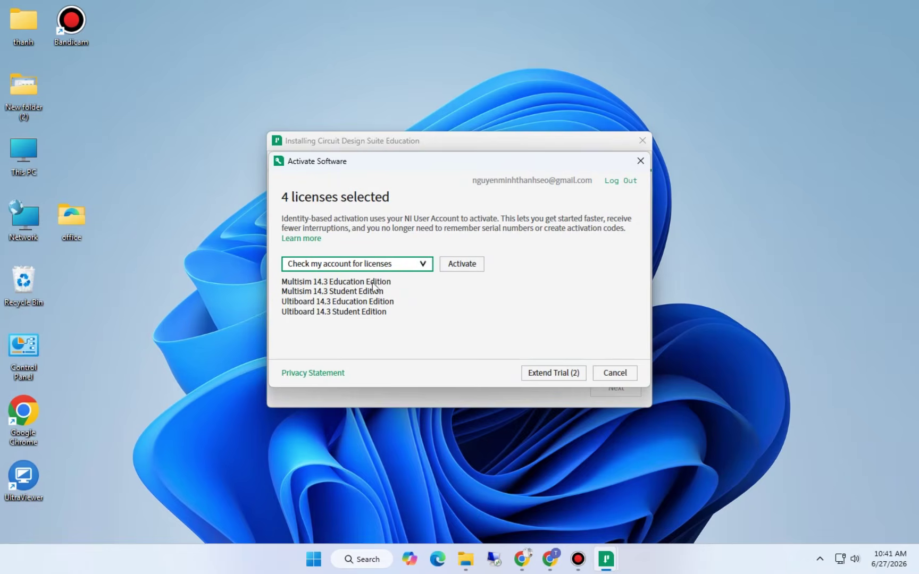
click(554, 374)
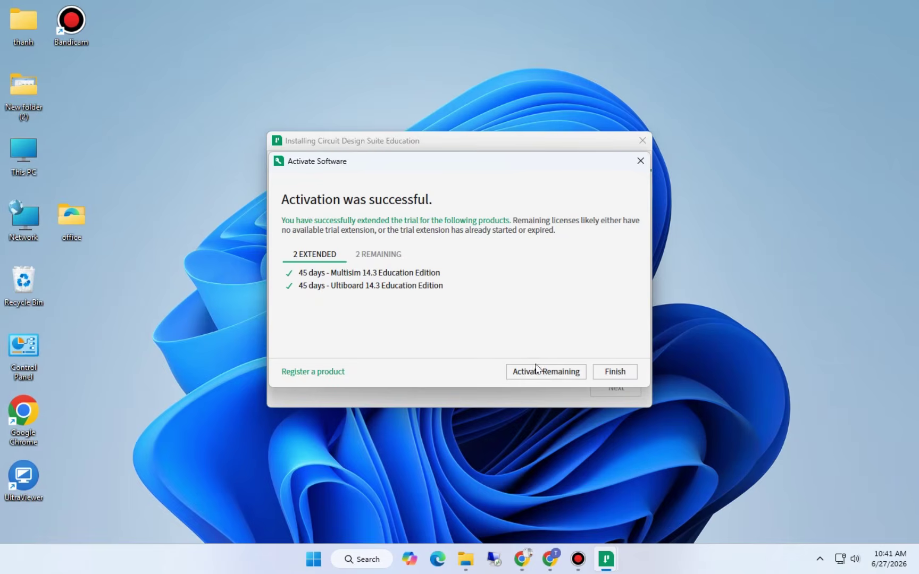
click(548, 373)
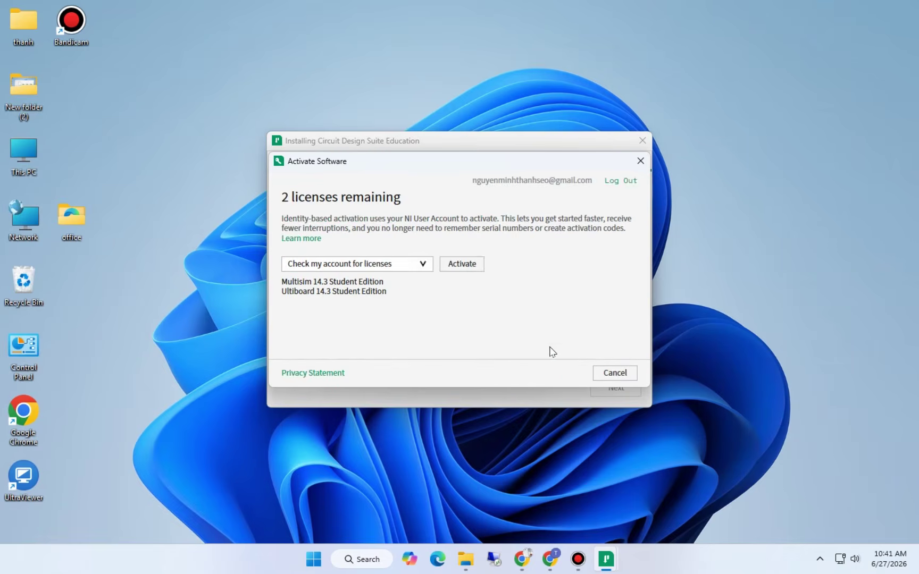
click(610, 375)
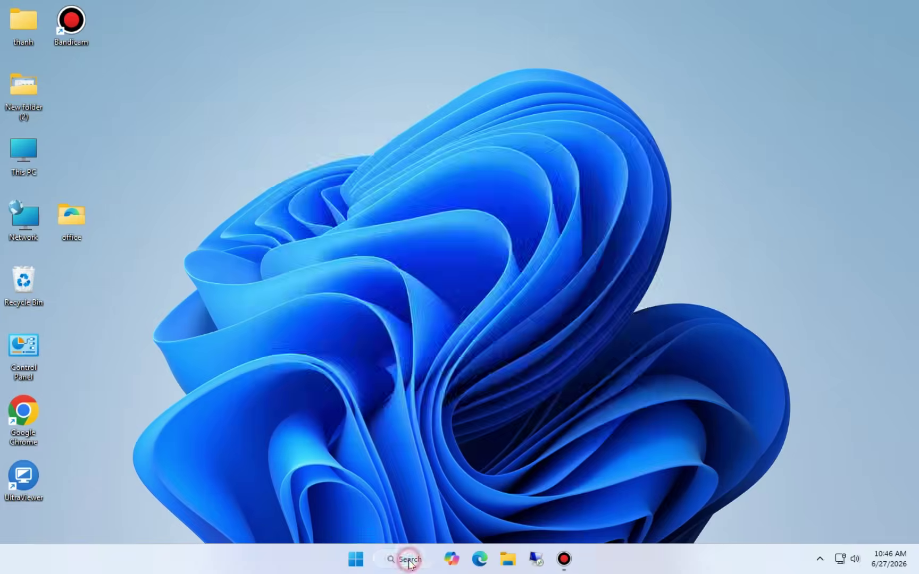
Step: Search 'mul' in Windows and run NI Multisim 14.3 as administrator
click(408, 561)
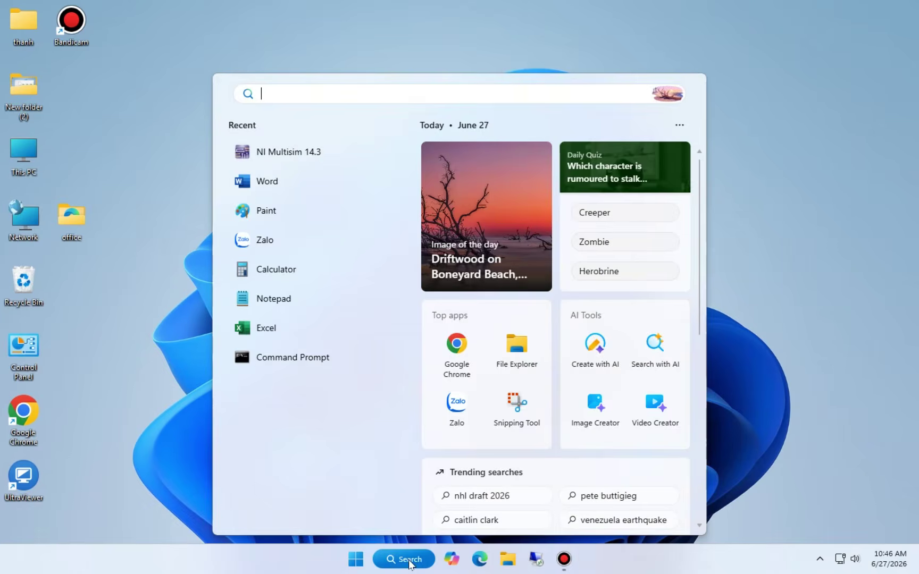
text(mul)
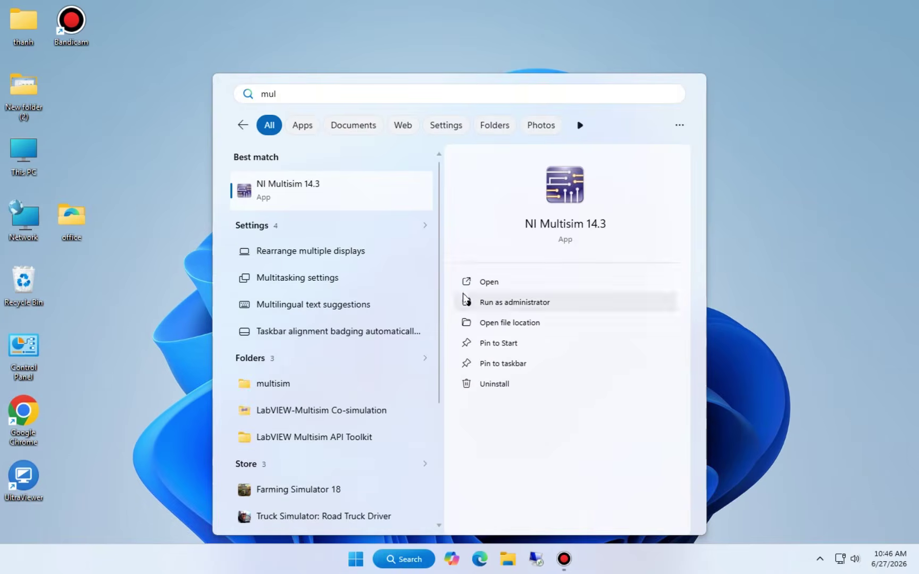
click(545, 305)
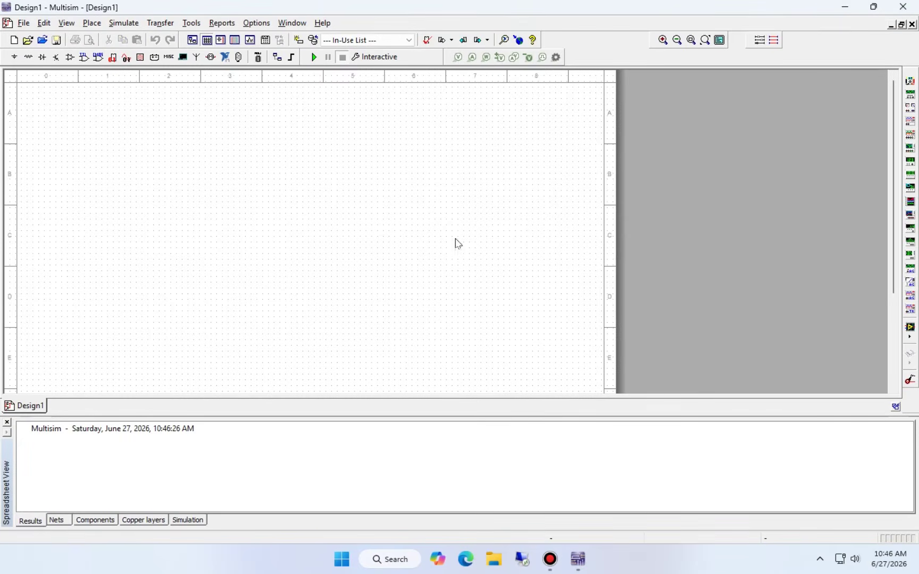
Step: Show Help > About Multisim to confirm the 14.3 Education Edition version
click(323, 23)
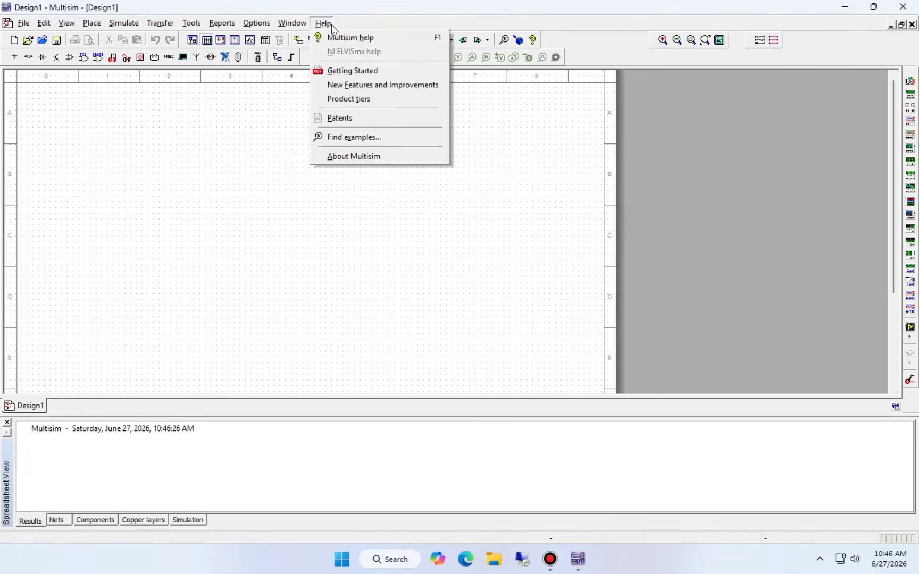
click(375, 157)
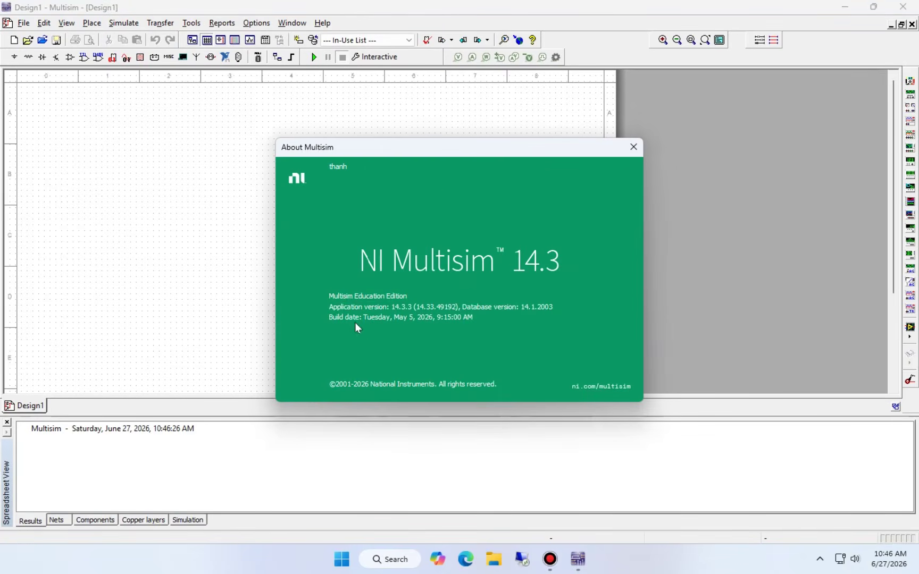